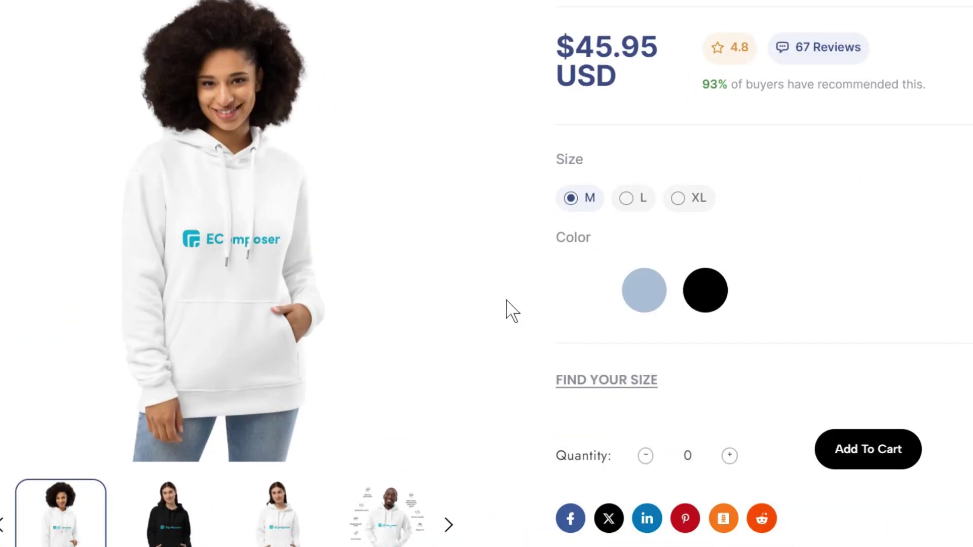
Preview the hoodie's size chart popup from the storefront product page's FIND YOUR SIZE link.
left_click(601, 383)
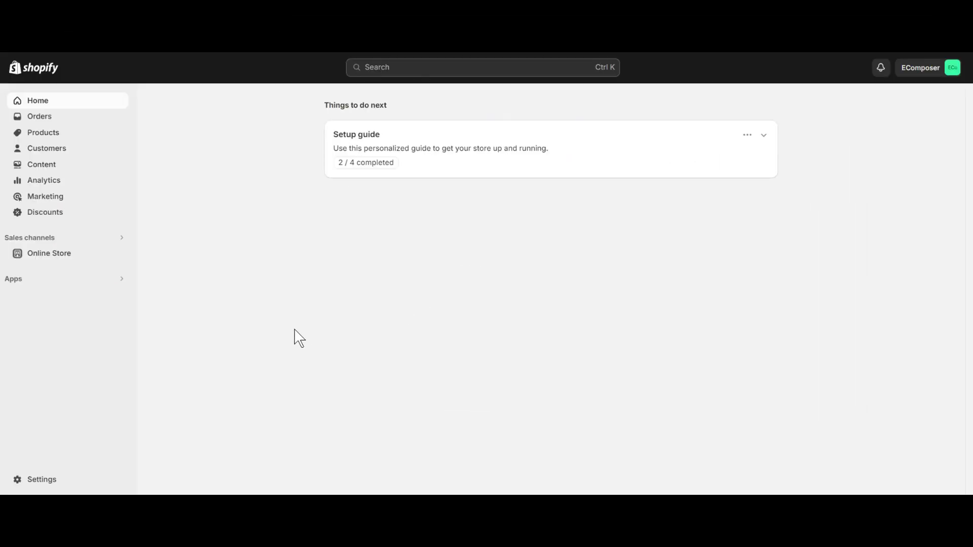
Launch EComposer Builder from Shopify admin's installed apps and scroll to its Recent layouts.
left_click(111, 279)
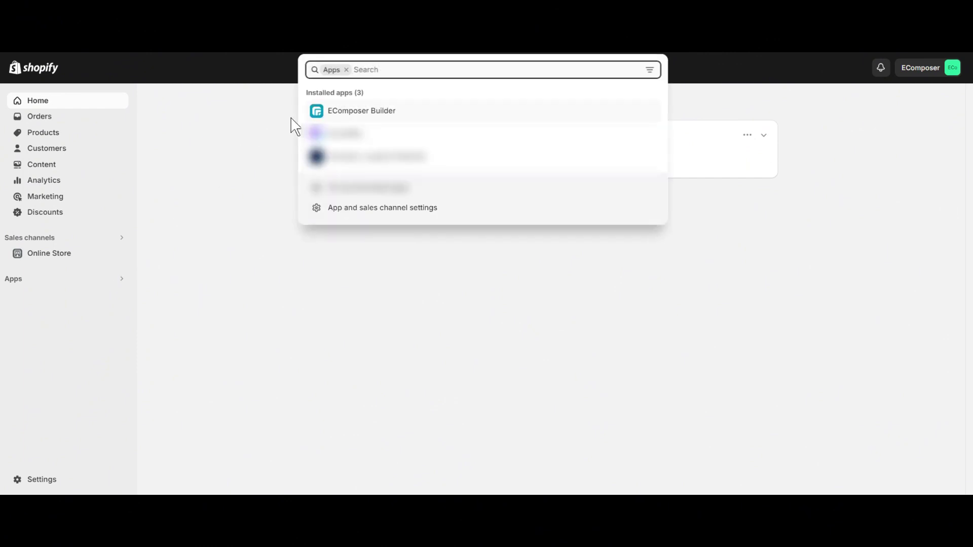
left_click(333, 114)
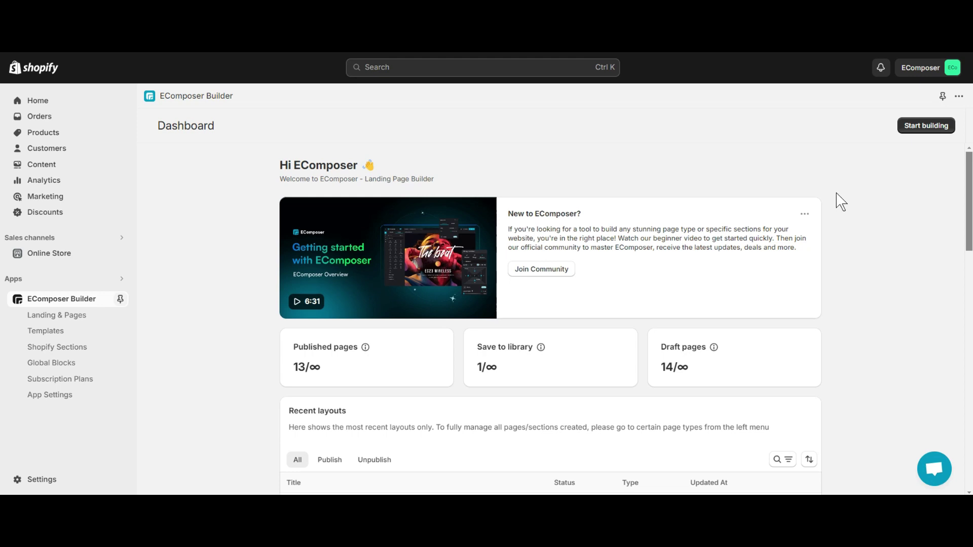
scroll(839, 203, "down", 5)
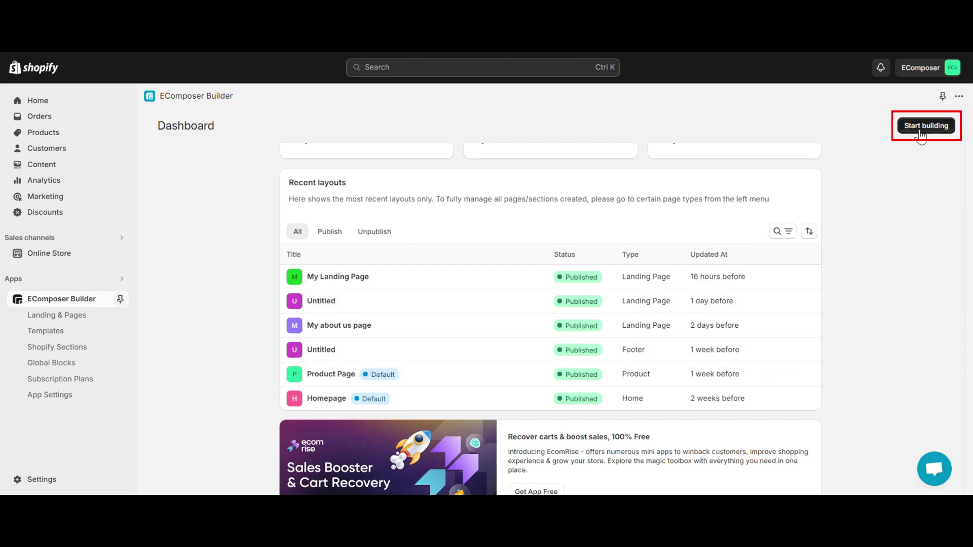
Start building the Product Page and place a Size Chart element below the Color options.
left_click(921, 135)
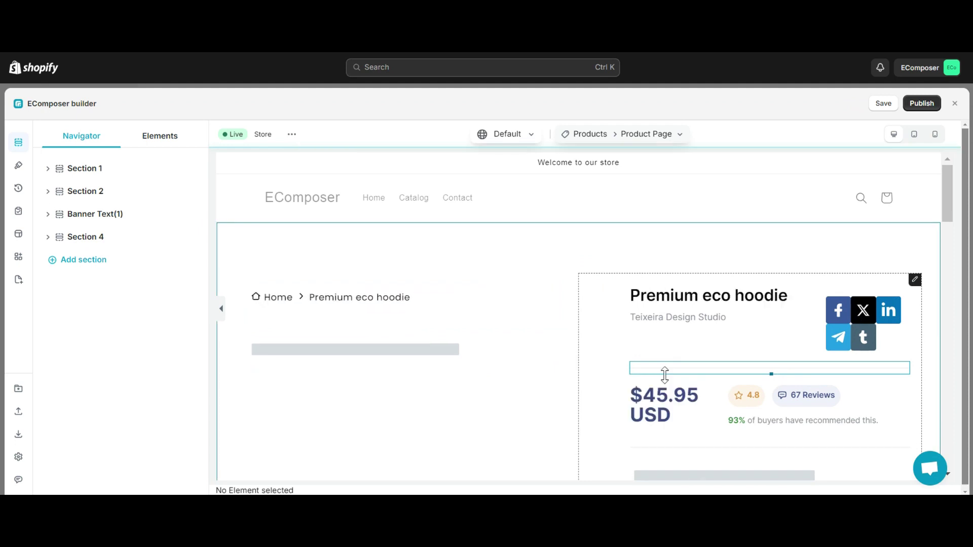
scroll(605, 400, "down", 3)
scroll(600, 400, "down", 4)
scroll(602, 400, "up", 5)
scroll(613, 416, "down", 2)
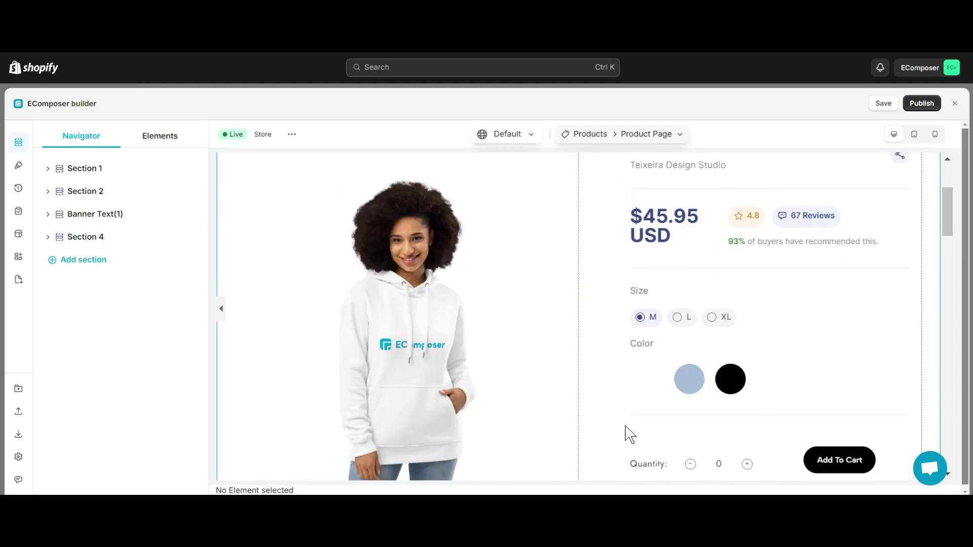
left_click(160, 137)
scroll(169, 403, "down", 5)
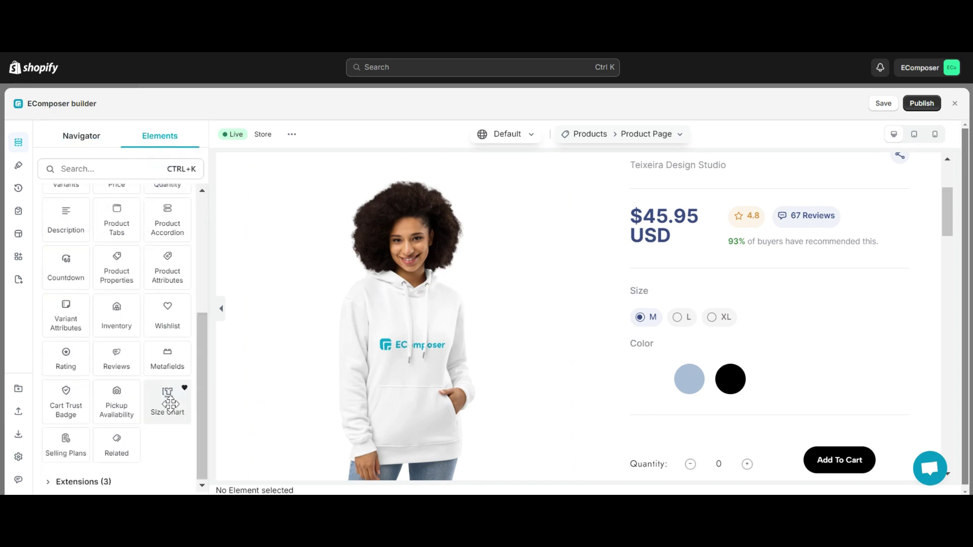
left_click_drag(170, 404, 687, 396)
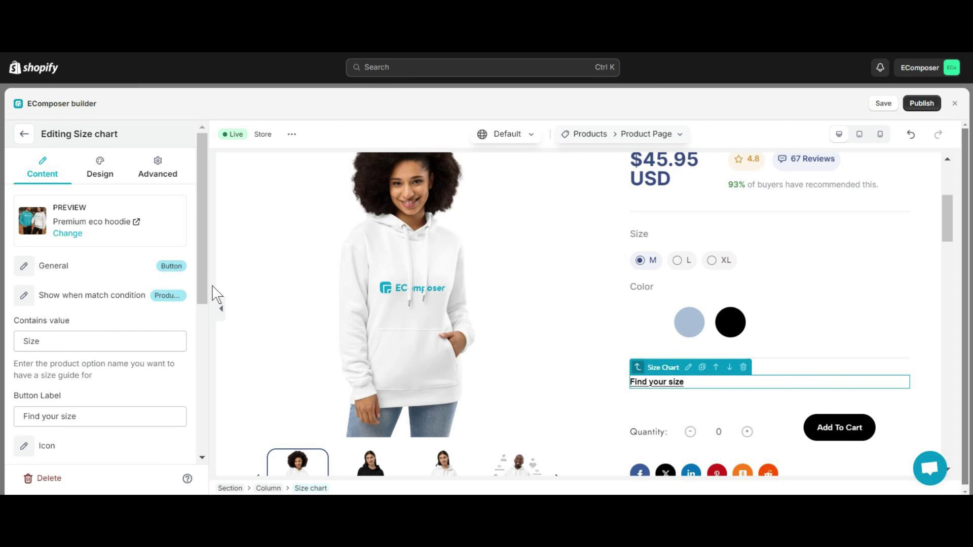
Set the size chart display to Image with the hoodie size chart picture and preview it.
left_click(168, 270)
left_click(72, 300)
scroll(131, 365, "down", 2)
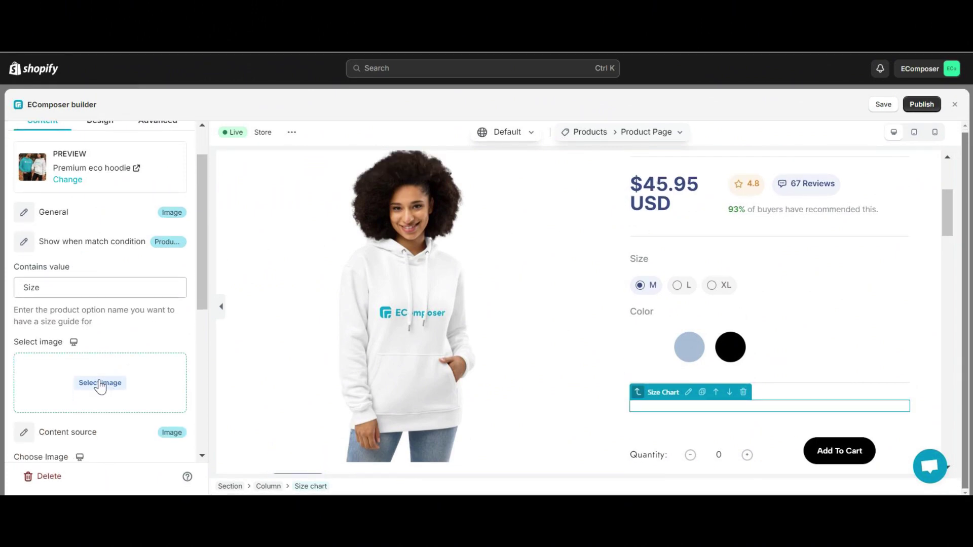
left_click(101, 384)
left_click(391, 348)
left_click(728, 461)
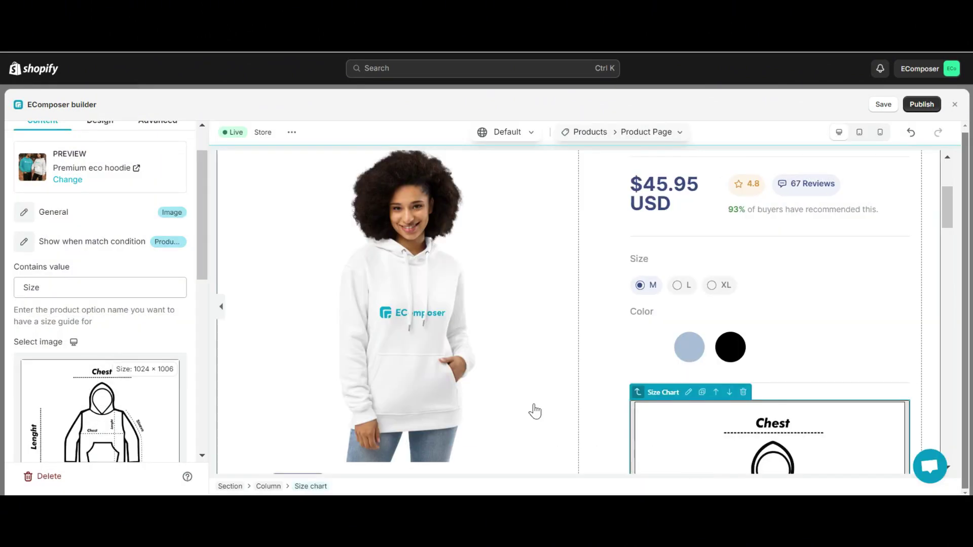
scroll(716, 343, "down", 5)
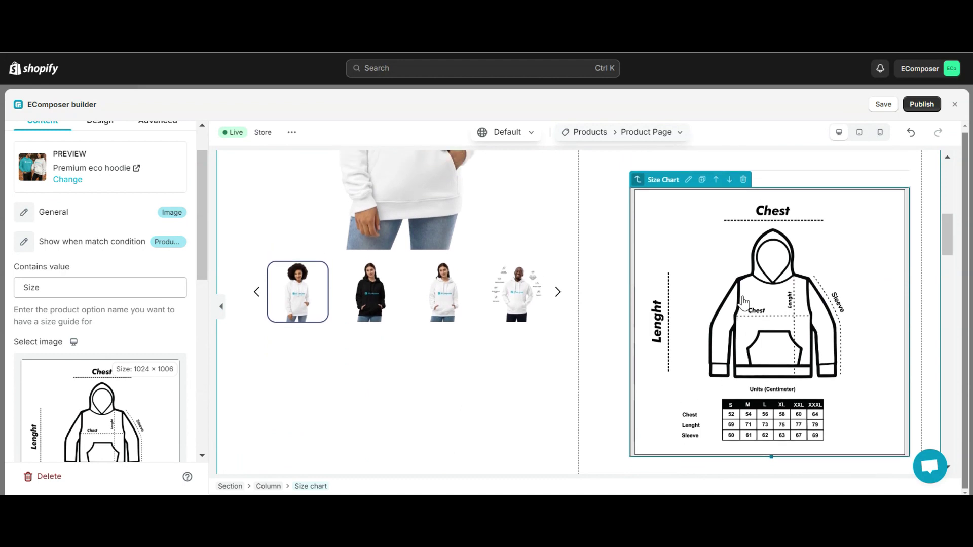
left_click(773, 328)
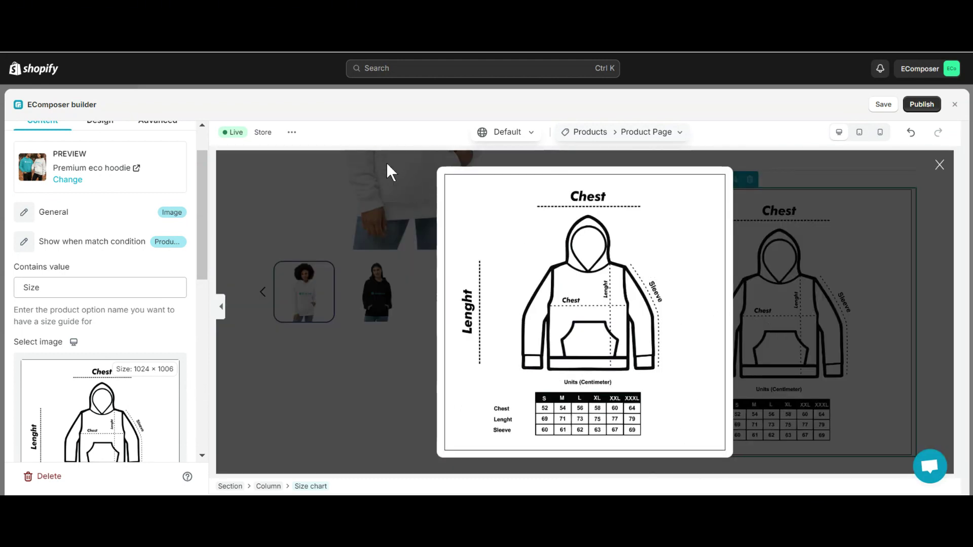
scroll(172, 274, "up", 2)
Switch the size chart back to Button, check its display conditions, then go to Products.
left_click(171, 265)
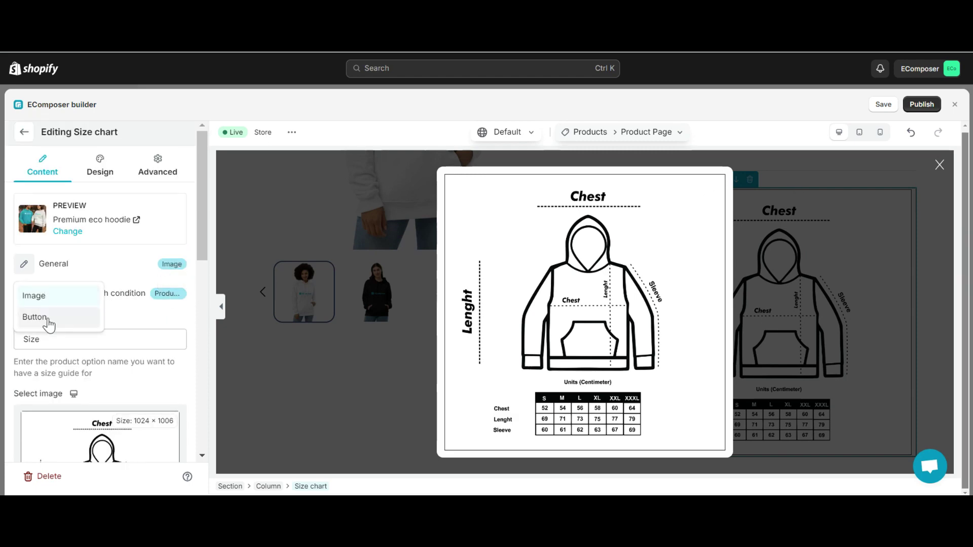
left_click(46, 320)
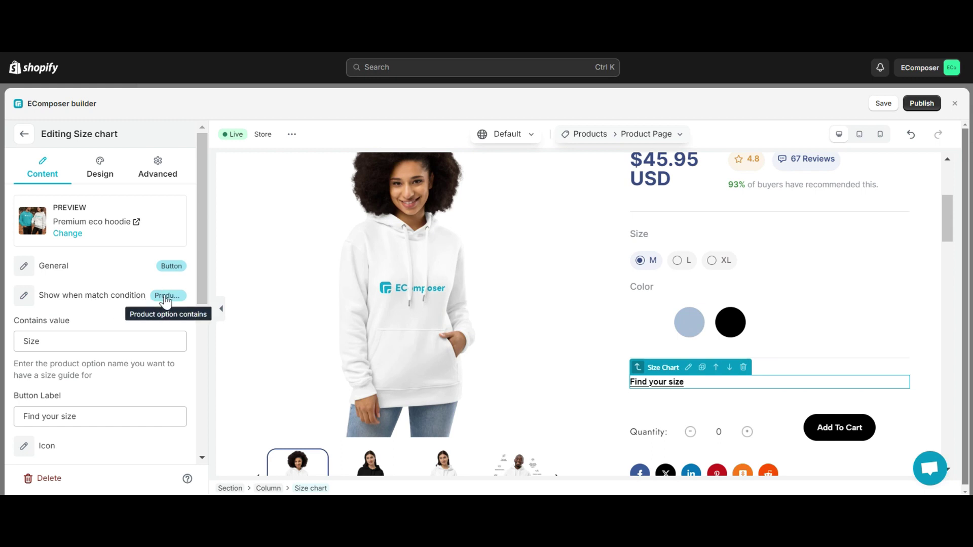
left_click(167, 296)
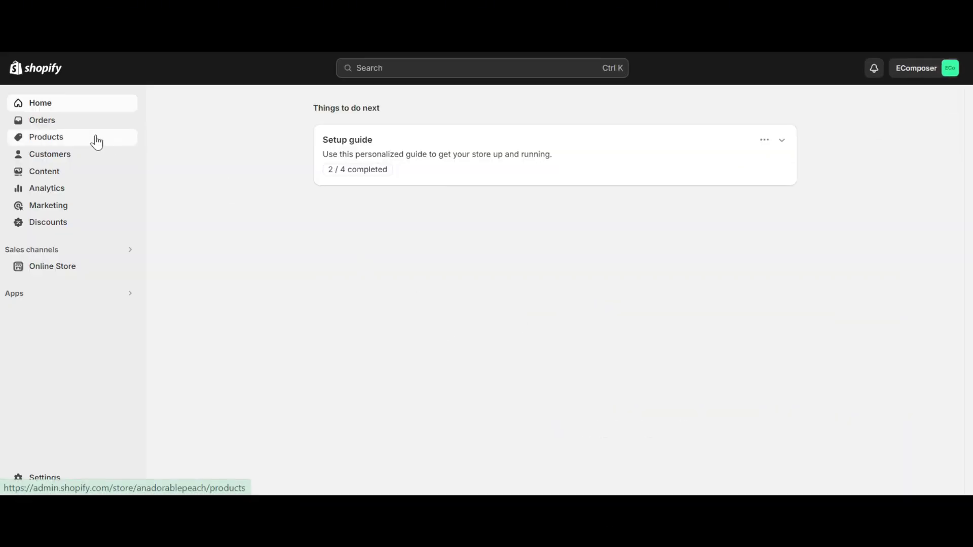
left_click(94, 138)
Open Premium eco hoodie and review its type Hoodie and winter/hoodie tags.
scroll(320, 248, "down", 15)
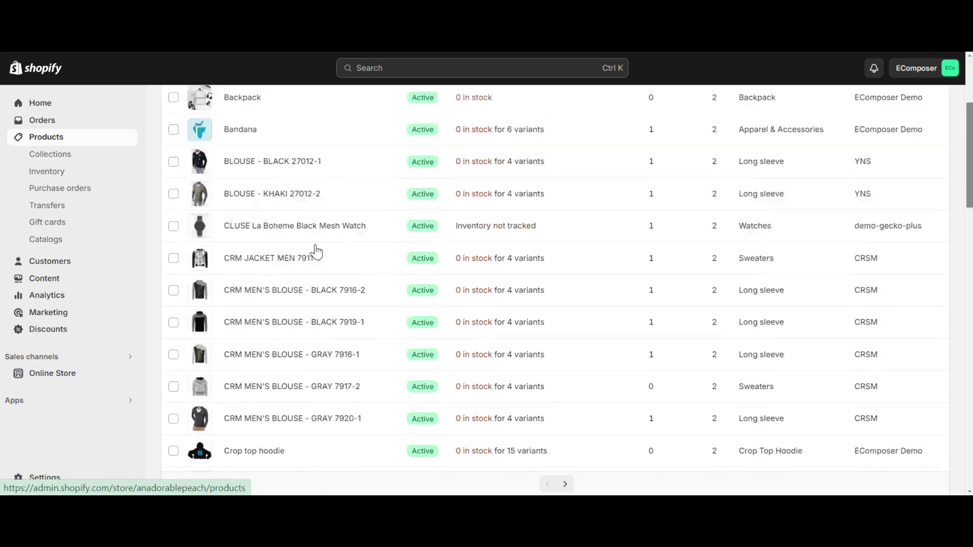
scroll(310, 256, "down", 5)
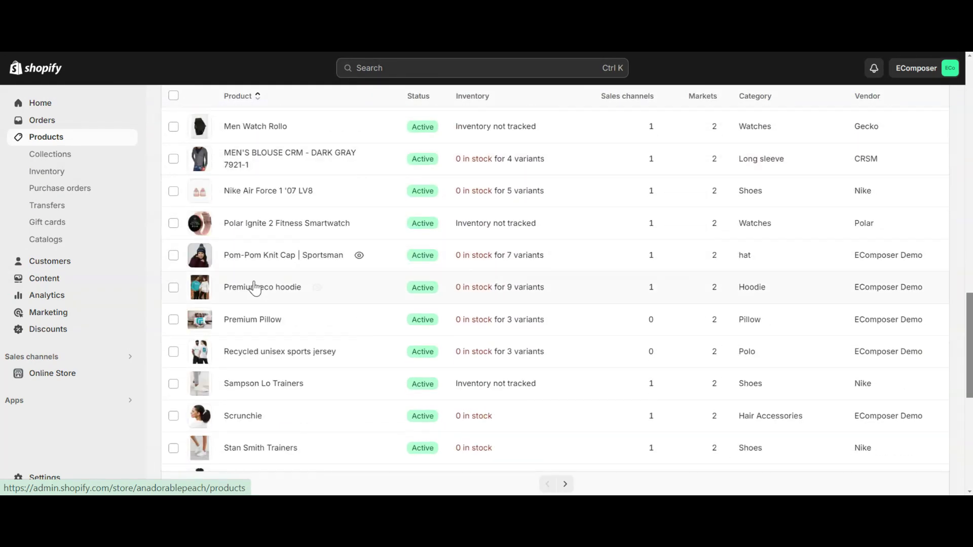
left_click(343, 285)
scroll(938, 330, "down", 5)
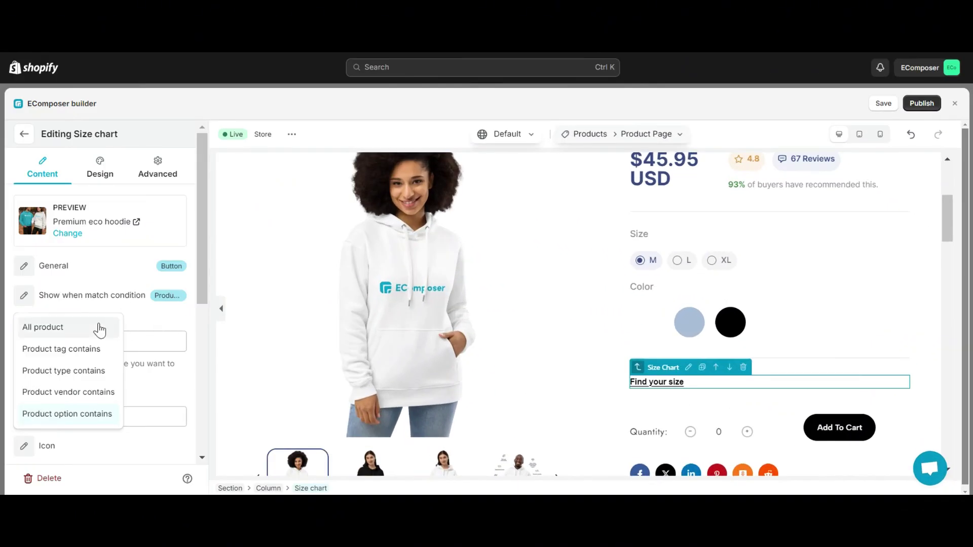
Show the size chart on All product and relabel the button 'FIND YOUR SIZE'.
left_click(100, 330)
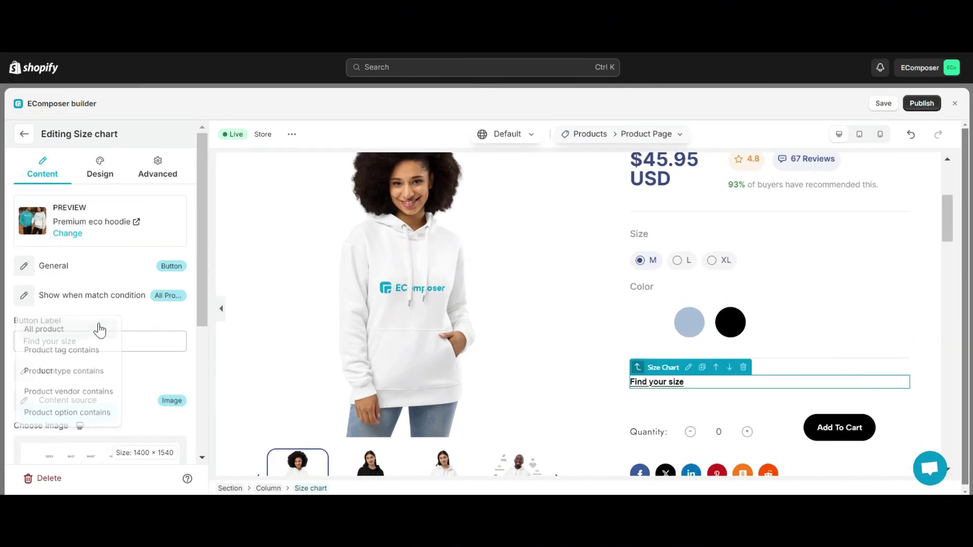
left_click_drag(120, 338, 16, 349)
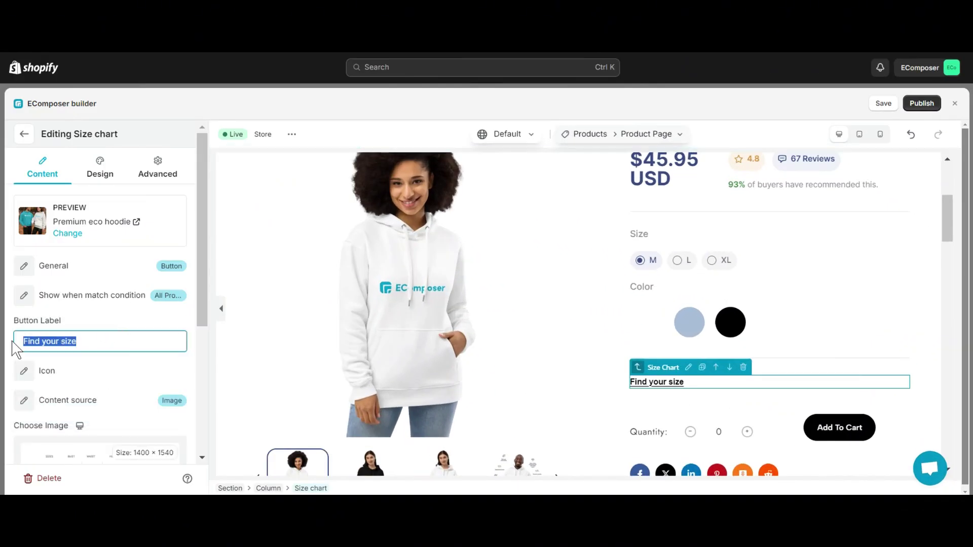
type("FiND YOUR SIZE")
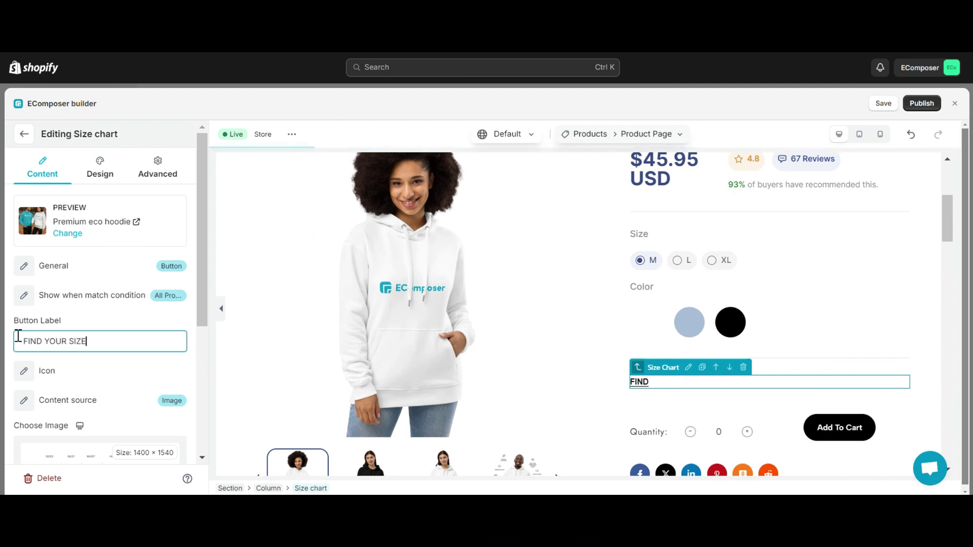
Give the button the ruler-combined icon found by searching 'ruler'.
left_click(25, 373)
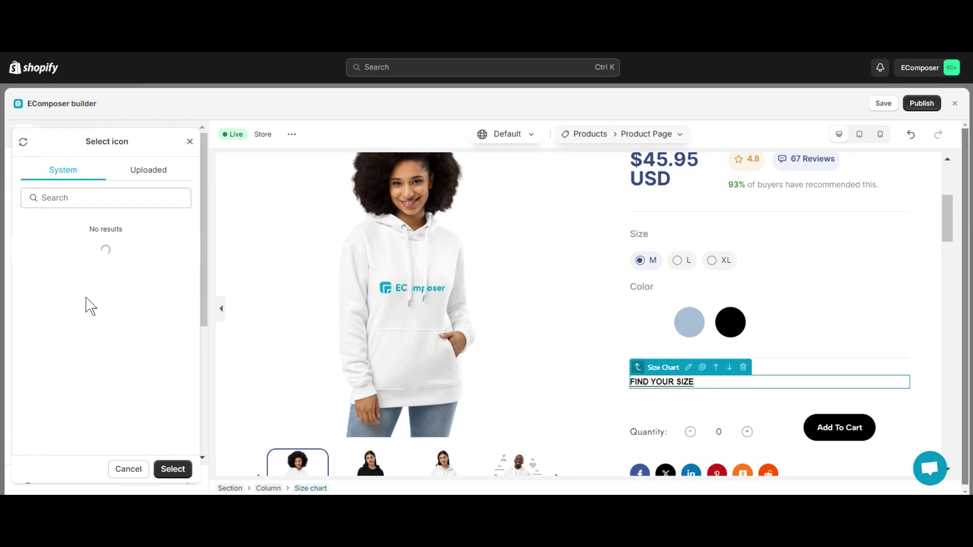
left_click(129, 198)
type("ru")
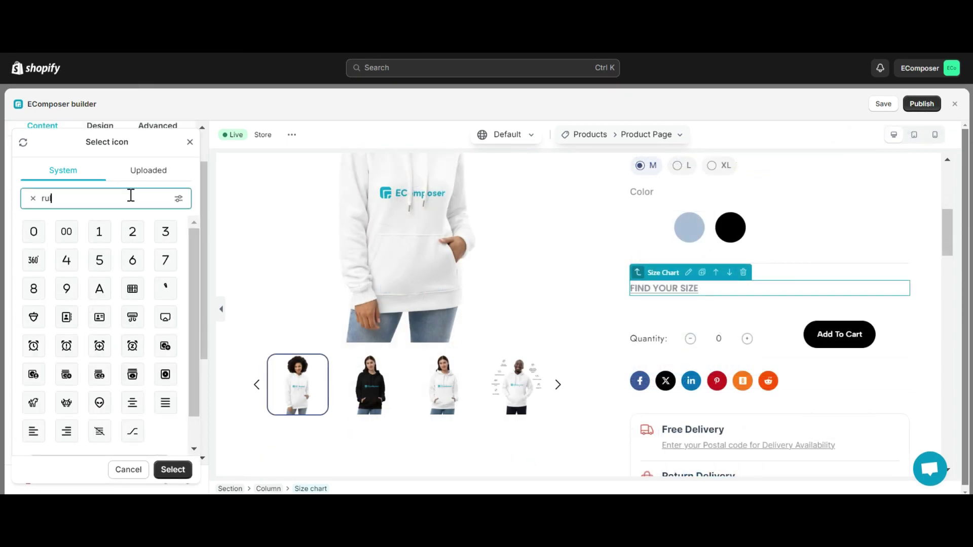
type("ler")
left_click(75, 234)
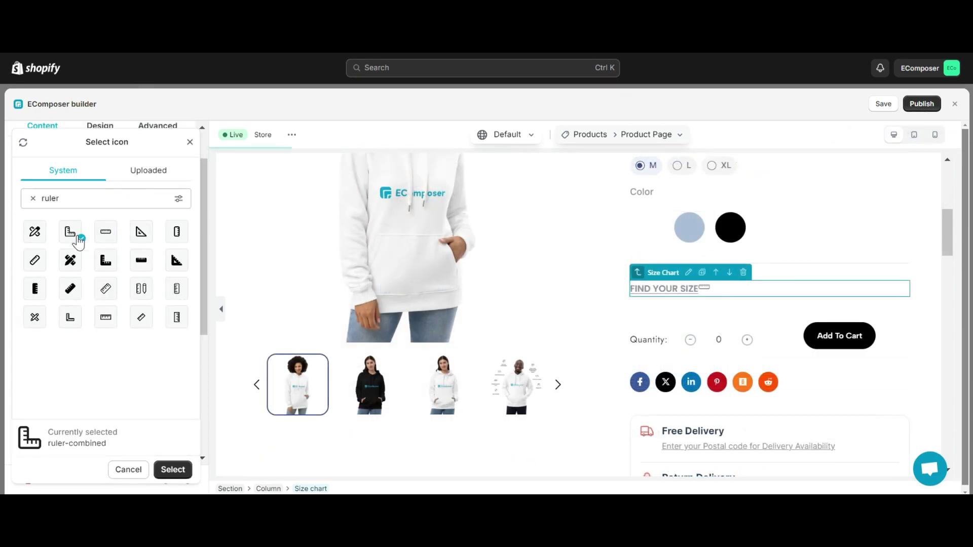
left_click(173, 470)
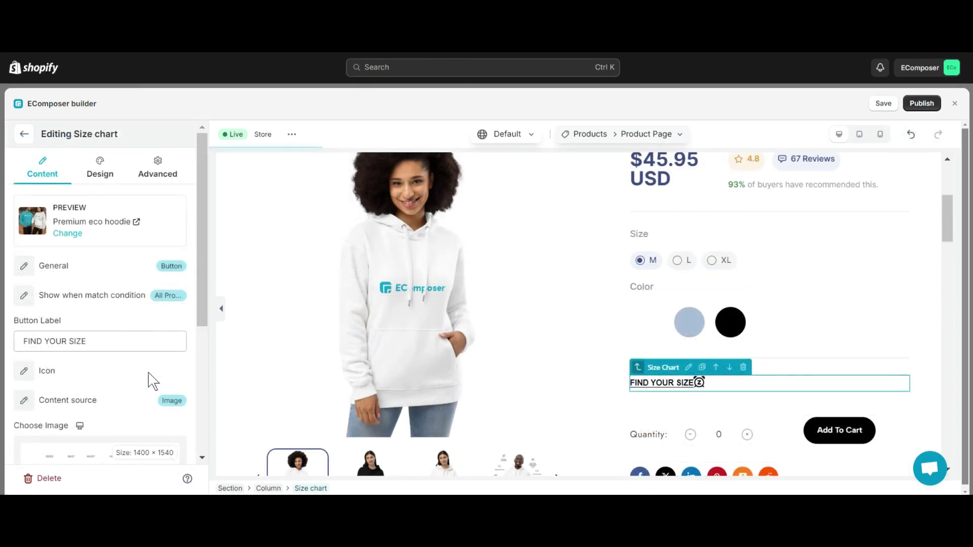
scroll(142, 355, "down", 5)
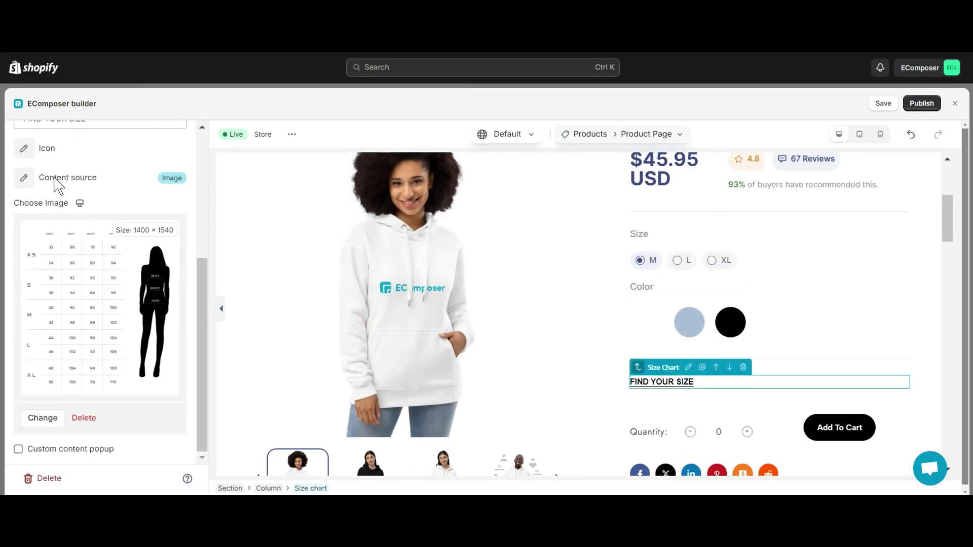
left_click(169, 178)
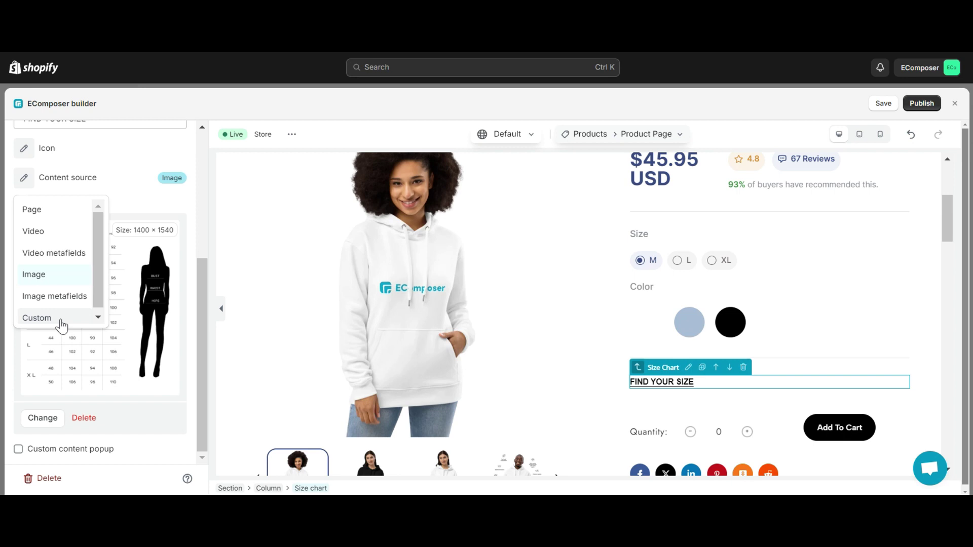
left_click(59, 211)
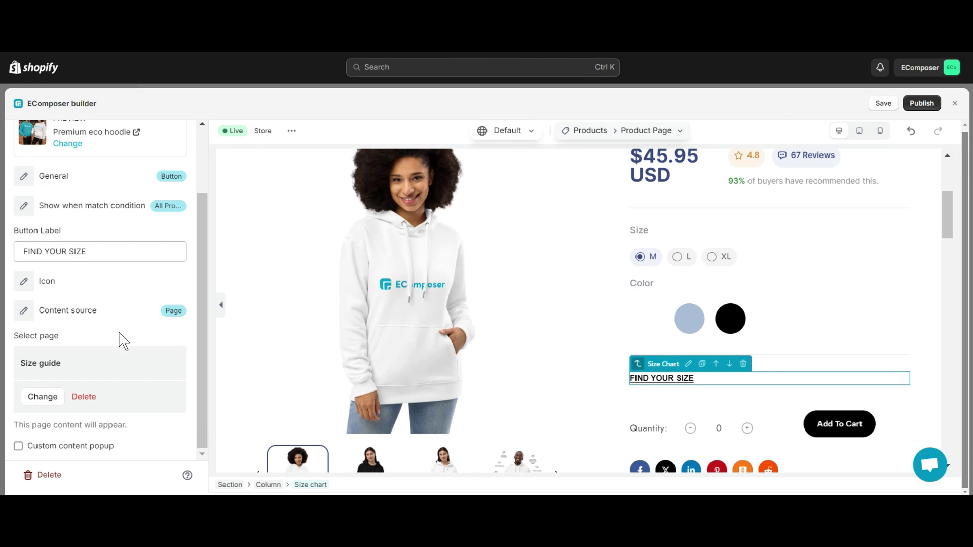
left_click(167, 323)
left_click(59, 357)
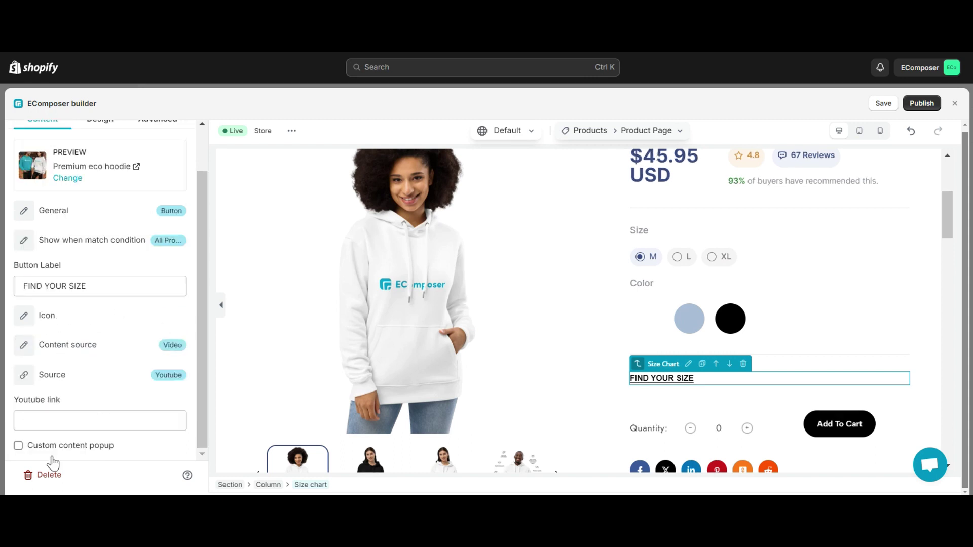
left_click(169, 376)
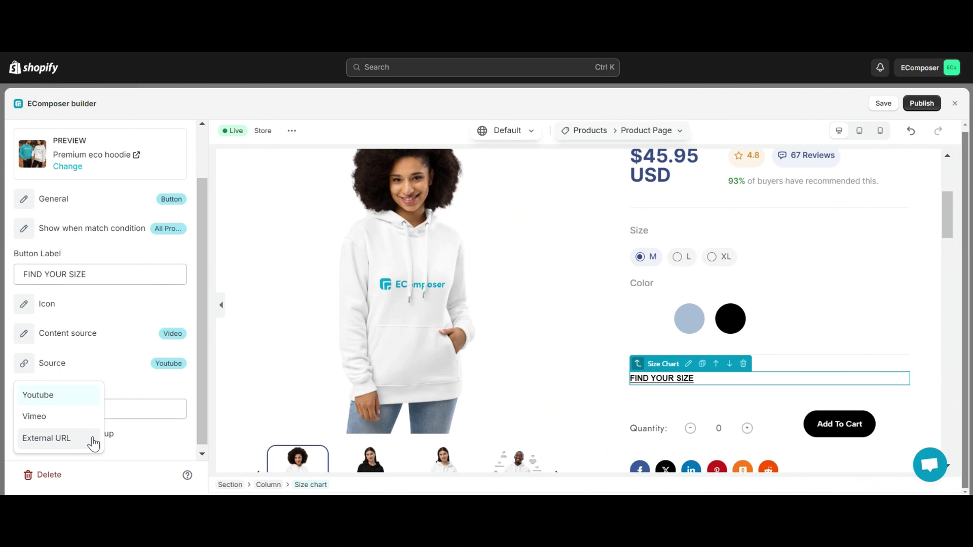
left_click(135, 383)
left_click(102, 417)
type("https://www.youtube.com/watch?v=0IXDj1Q0q9U&ab_channel=KimDave")
left_click(679, 378)
left_click(686, 362)
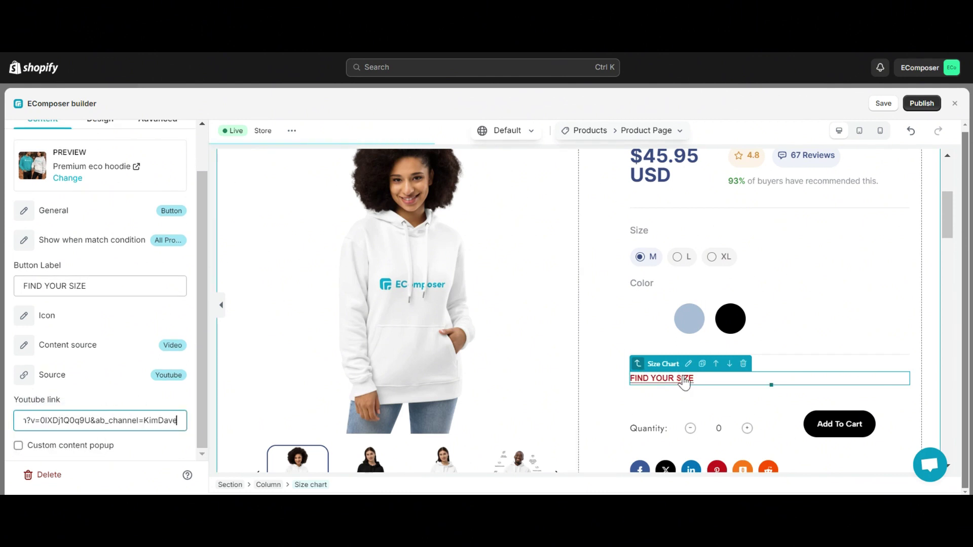
left_click(674, 378)
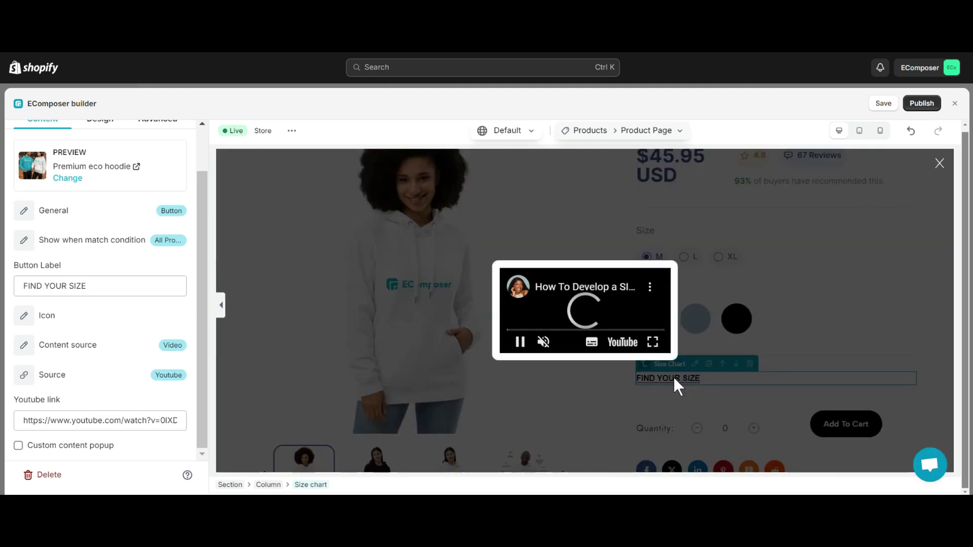
left_click(940, 162)
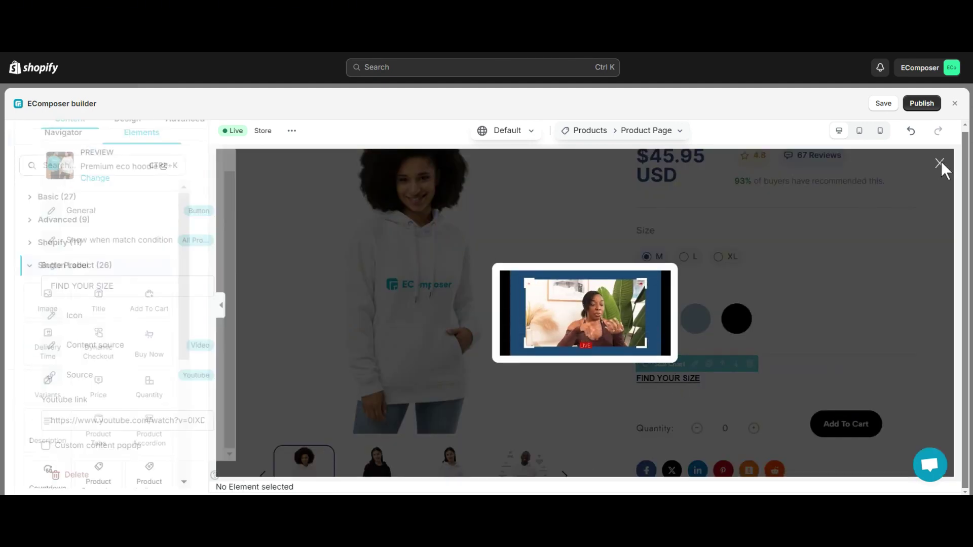
left_click(185, 338)
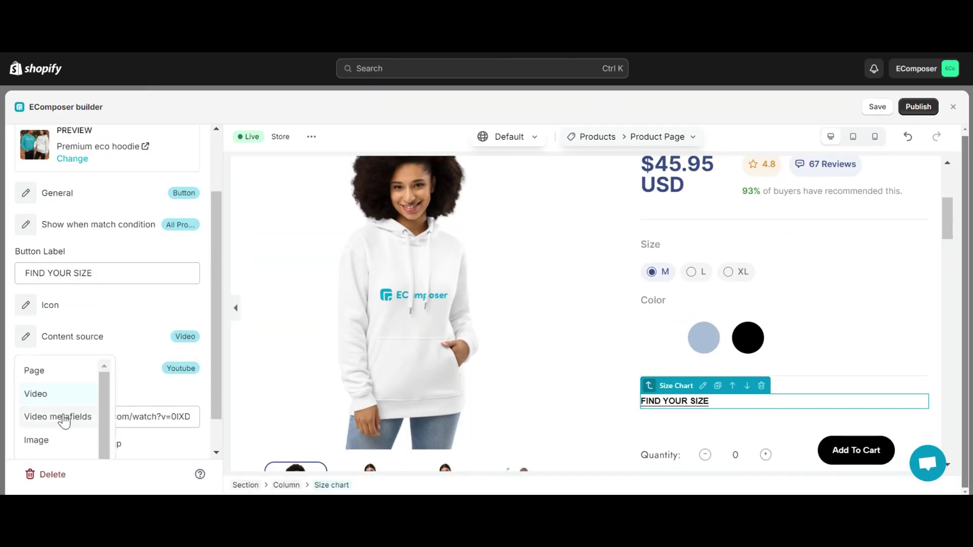
scroll(56, 421, "down", 1)
left_click(36, 425)
Replace the chart with the hoodie size-chart image and preview the FIND YOUR SIZE popup.
scroll(122, 377, "down", 3)
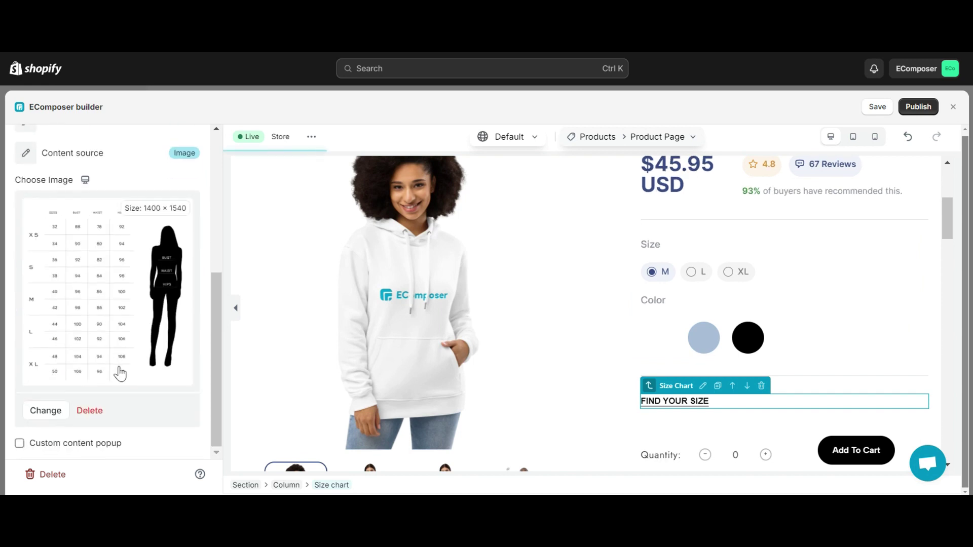
left_click(46, 411)
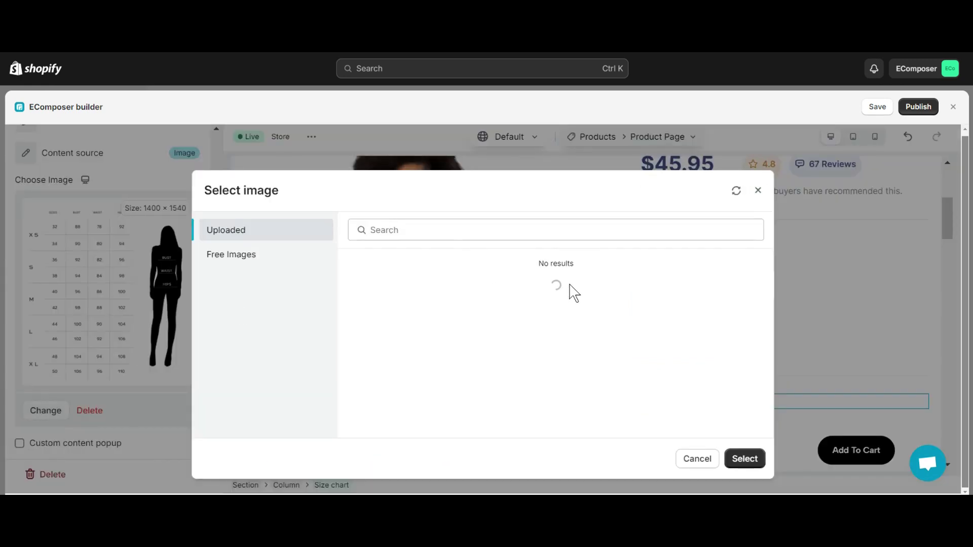
left_click(385, 368)
left_click(744, 459)
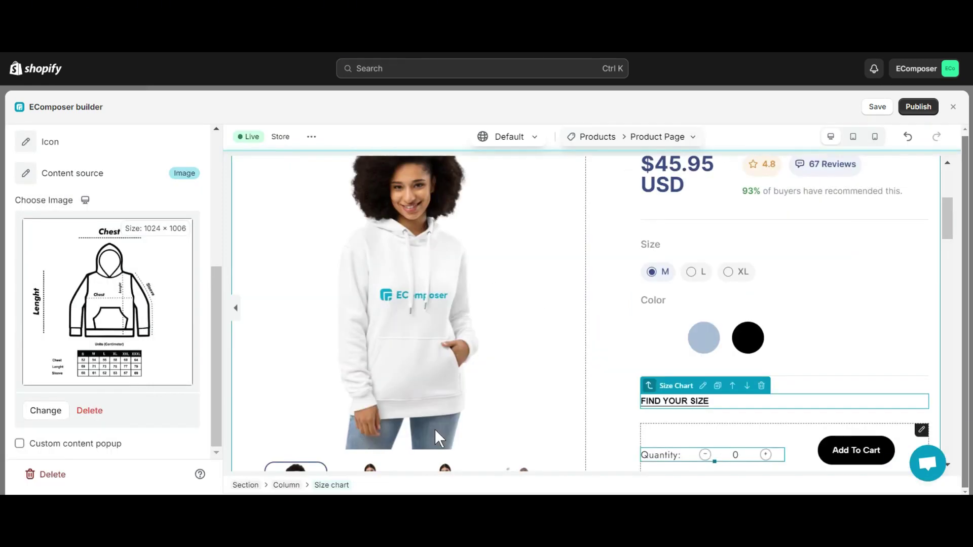
left_click(691, 404)
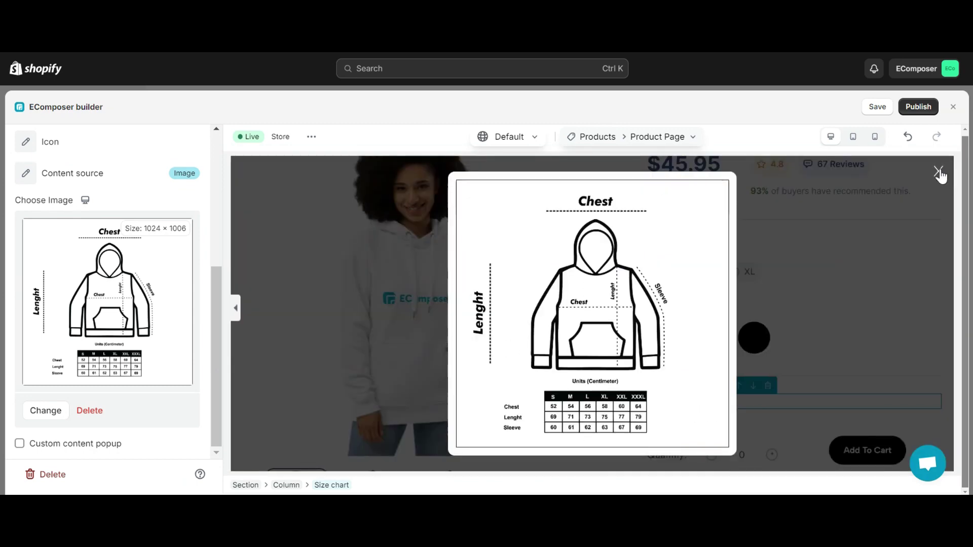
left_click(940, 173)
left_click(745, 404)
Try the image metafields and image content sources, finally setting Content source to Custom.
left_click(184, 422)
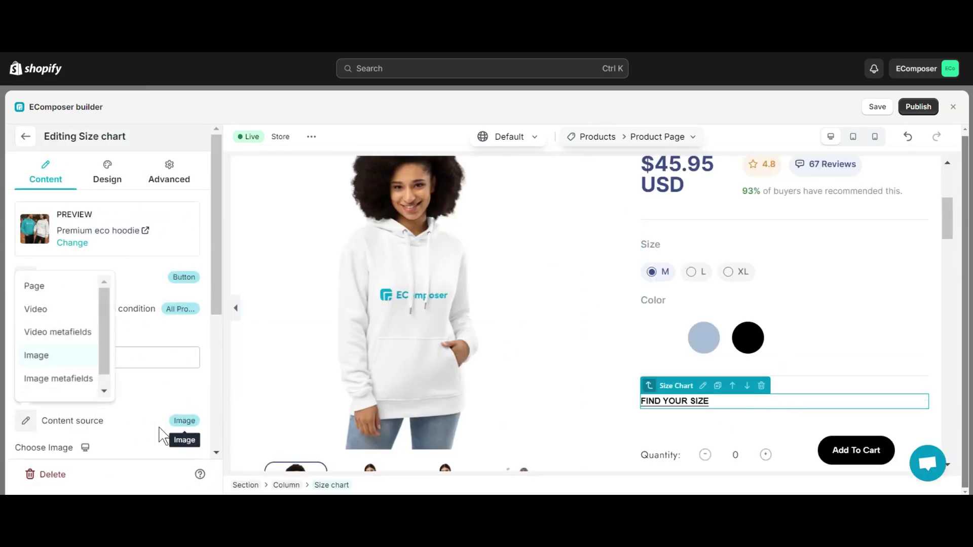
left_click(75, 379)
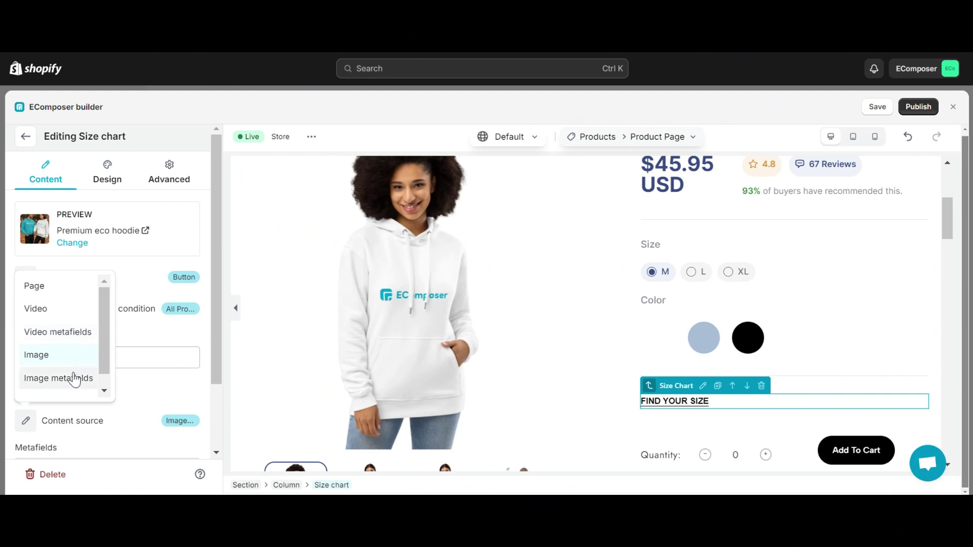
scroll(144, 420, "down", 2)
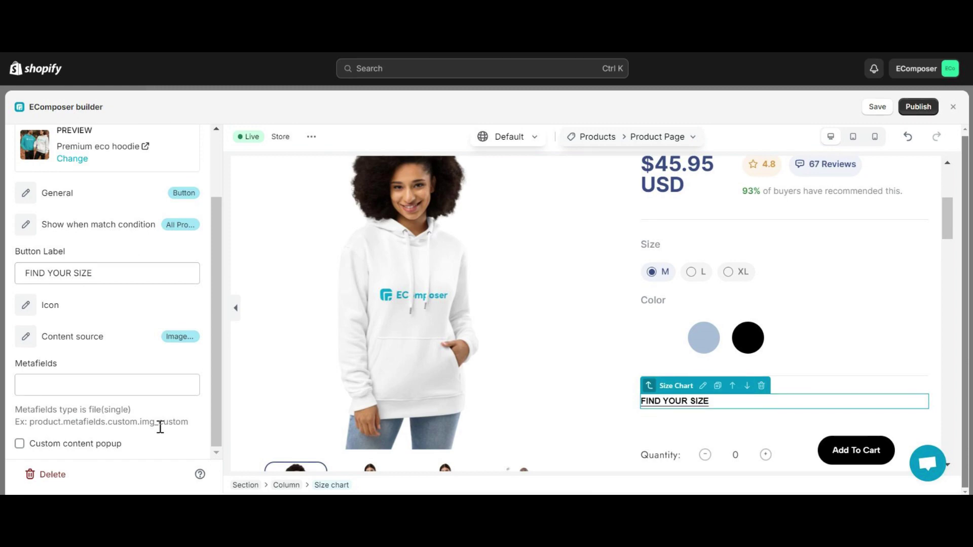
left_click(184, 341)
left_click(71, 438)
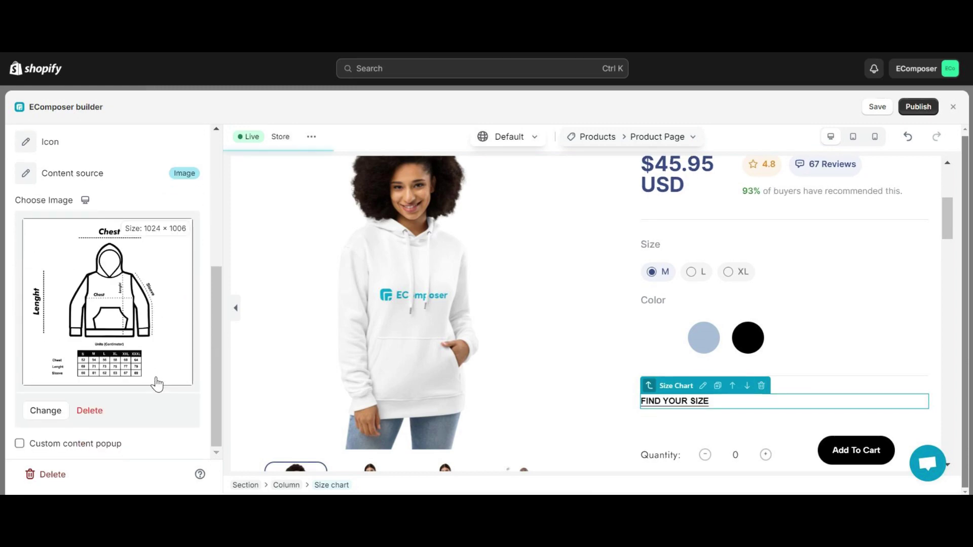
scroll(127, 398, "up", 3)
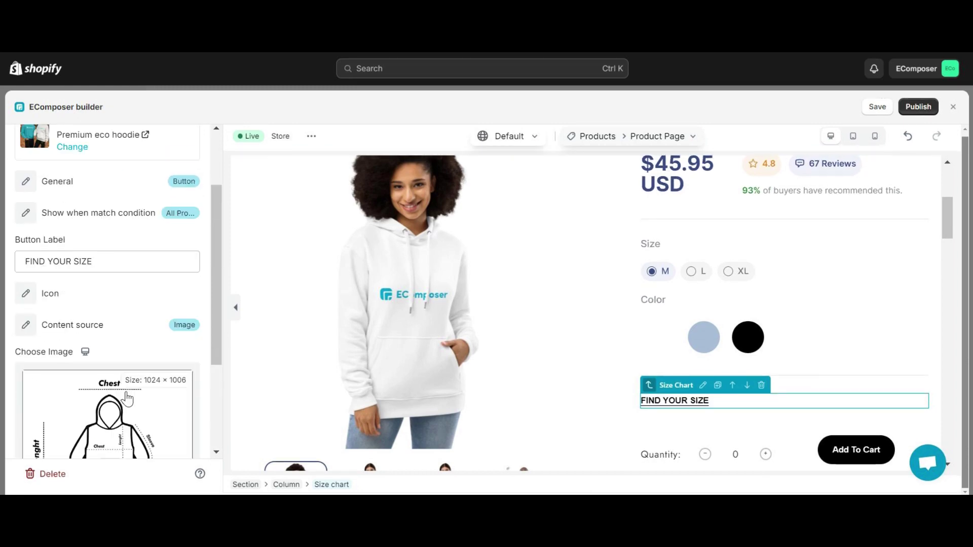
left_click(185, 330)
scroll(53, 442, "down", 2)
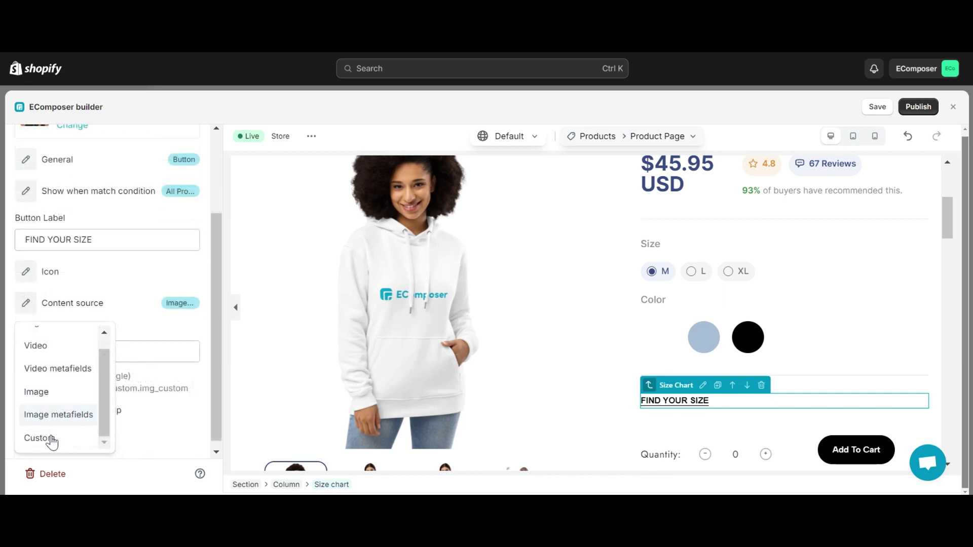
left_click(53, 442)
Enter heading 'Size Chart' with the pasted size table and preview the popup.
scroll(126, 355, "down", 2)
scroll(173, 318, "down", 1)
left_click_drag(143, 229, 23, 231)
type("Size Chart")
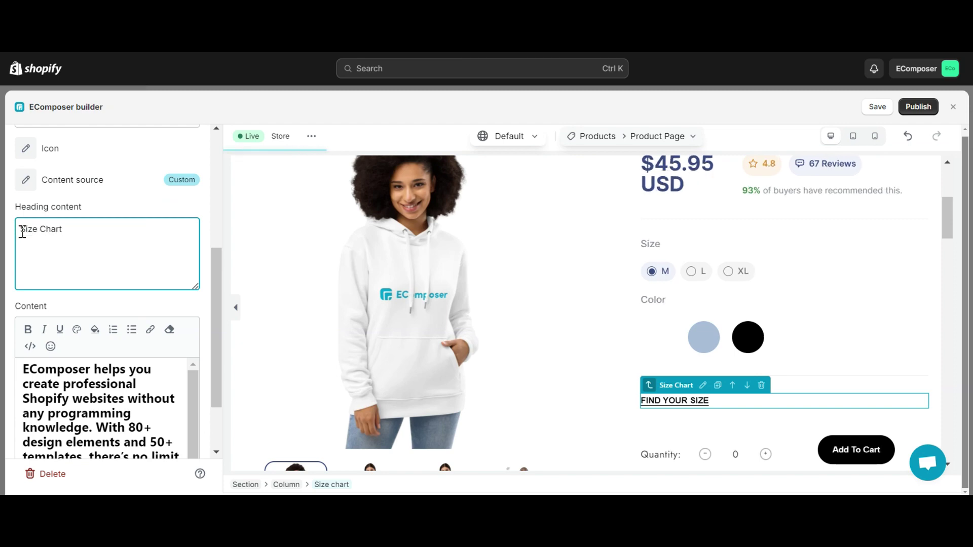
scroll(81, 303, "down", 1)
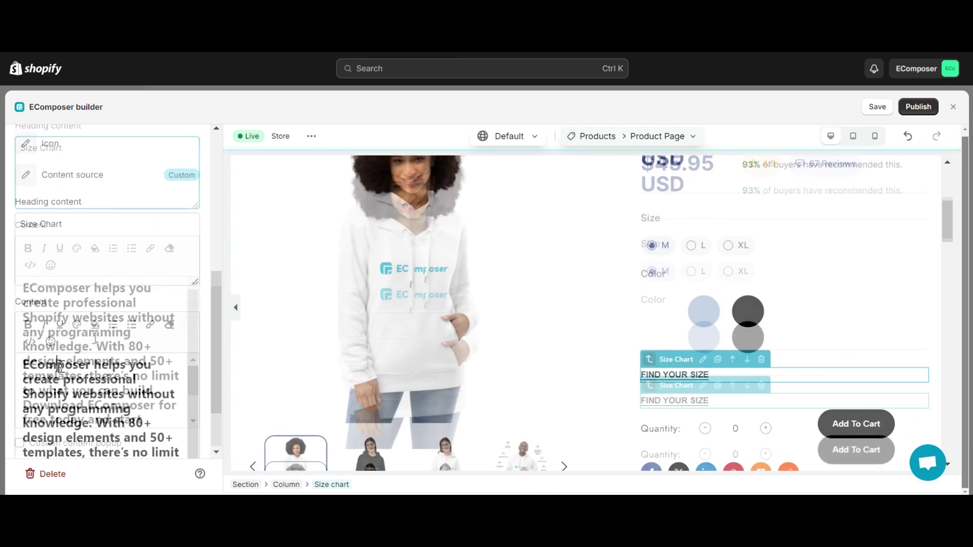
left_click(81, 379)
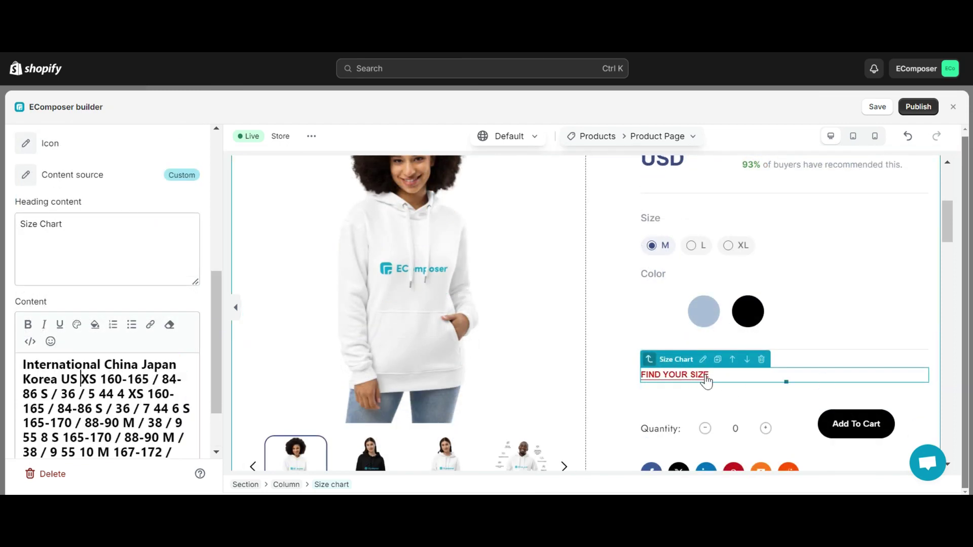
left_click(704, 376)
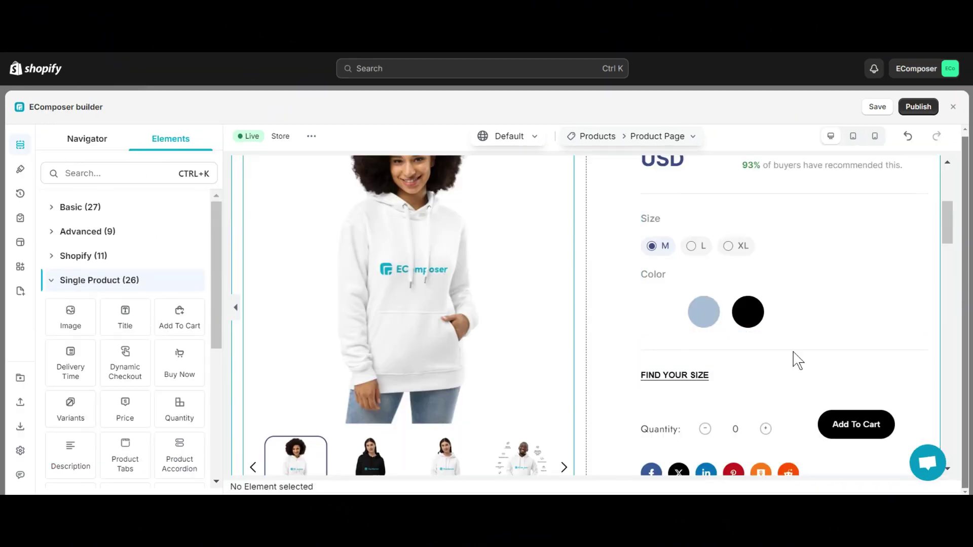
Set Content source back to Image and enable Custom content popup.
left_click(771, 375)
scroll(76, 309, "down", 3)
scroll(76, 309, "up", 5)
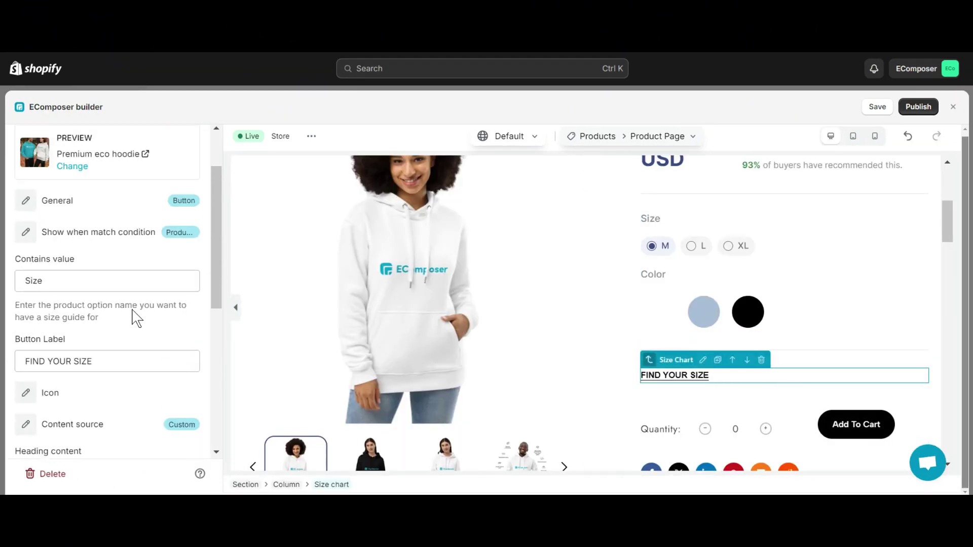
scroll(135, 315, "down", 3)
left_click(181, 272)
left_click(182, 289)
scroll(169, 318, "down", 2)
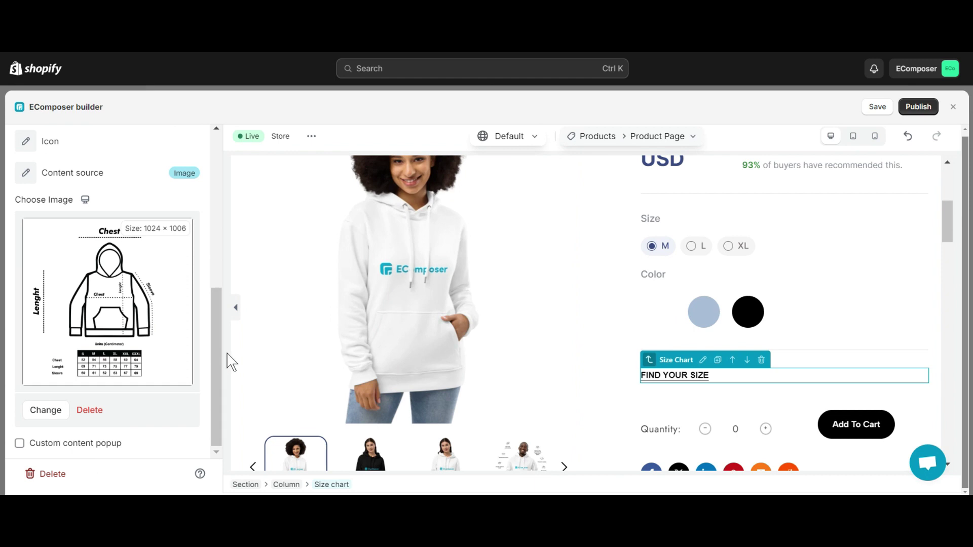
left_click(66, 444)
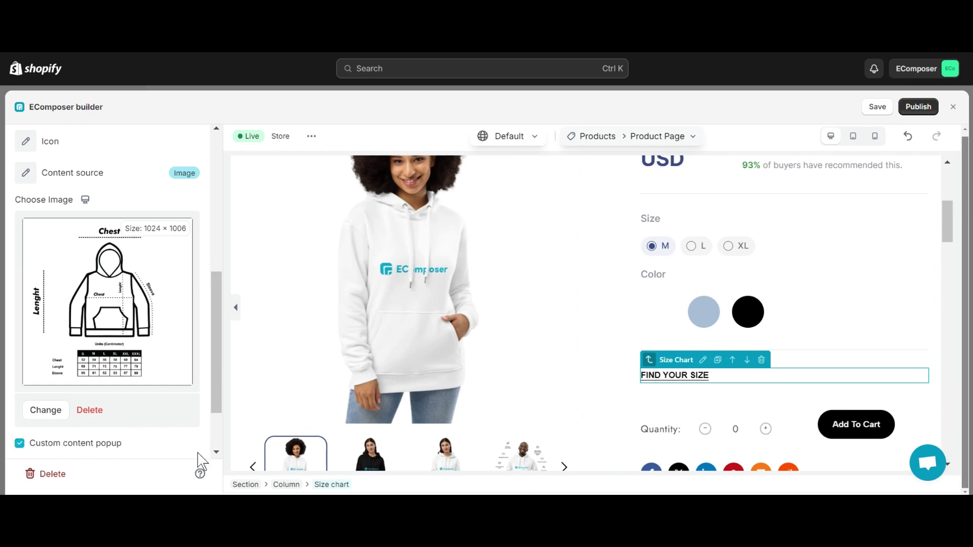
Open the size chart button's Design settings.
scroll(157, 449, "down", 2)
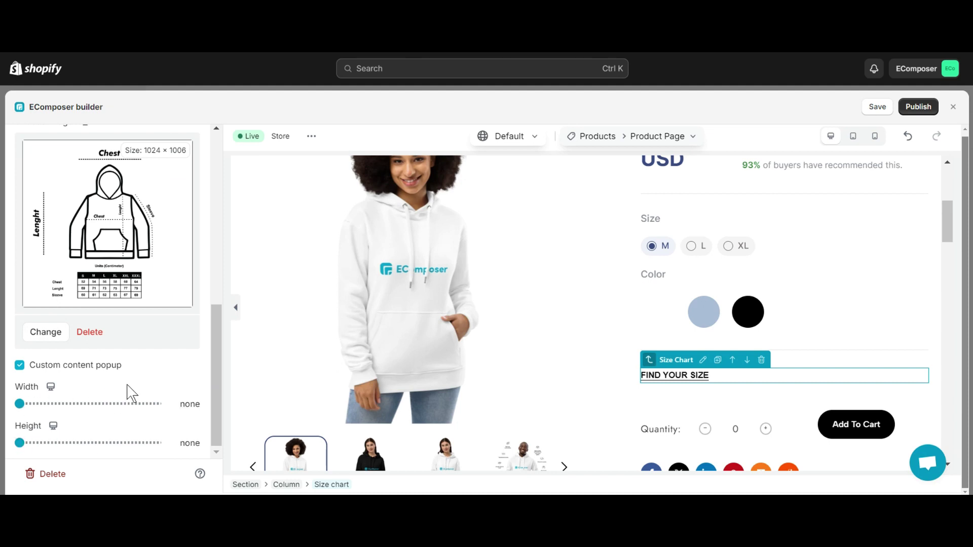
scroll(130, 393, "up", 10)
left_click(110, 168)
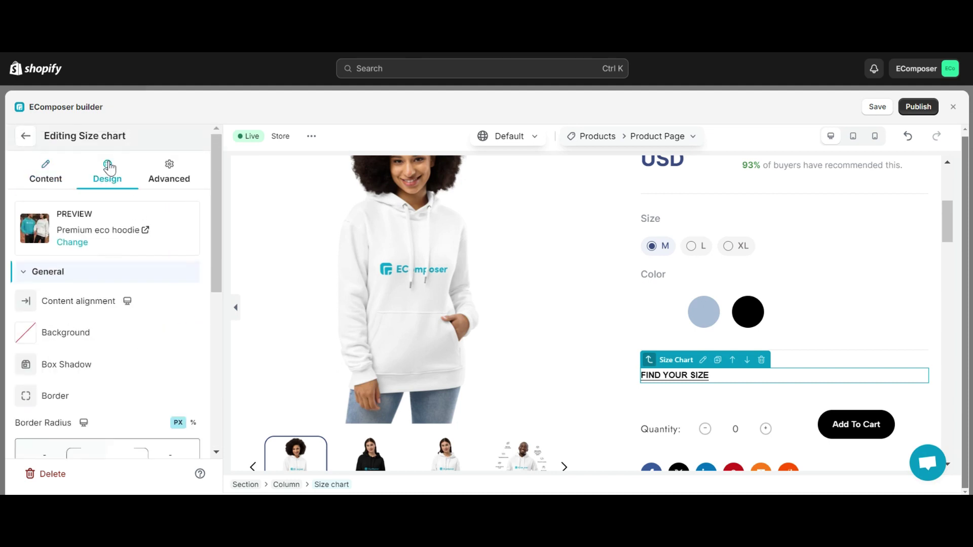
Review the General design section's style options.
left_click(113, 268)
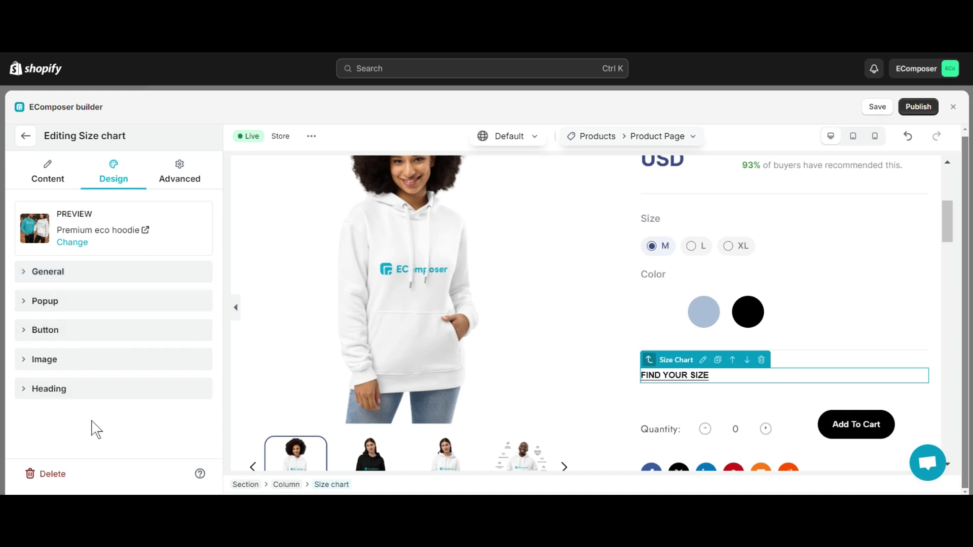
left_click(132, 273)
scroll(126, 401, "down", 3)
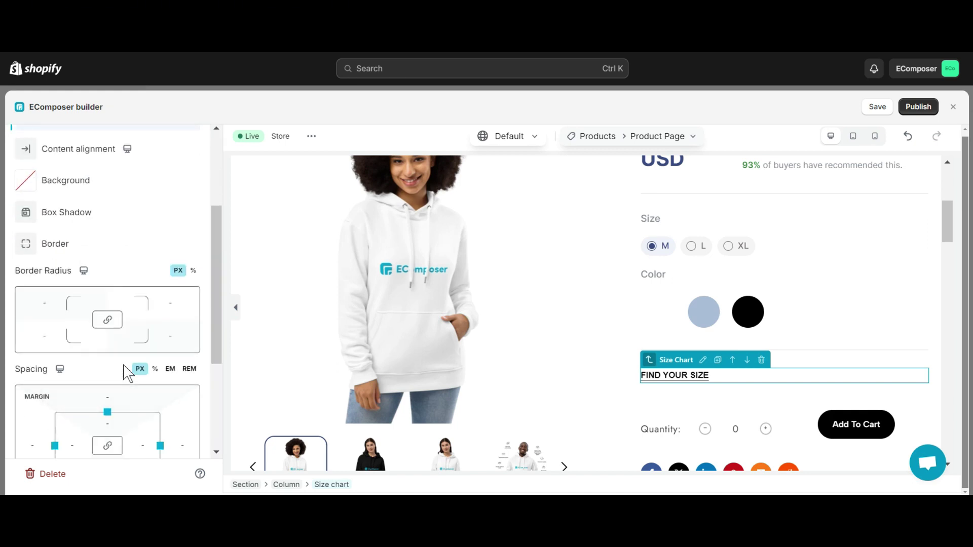
scroll(126, 373, "down", 3)
scroll(123, 341, "up", 5)
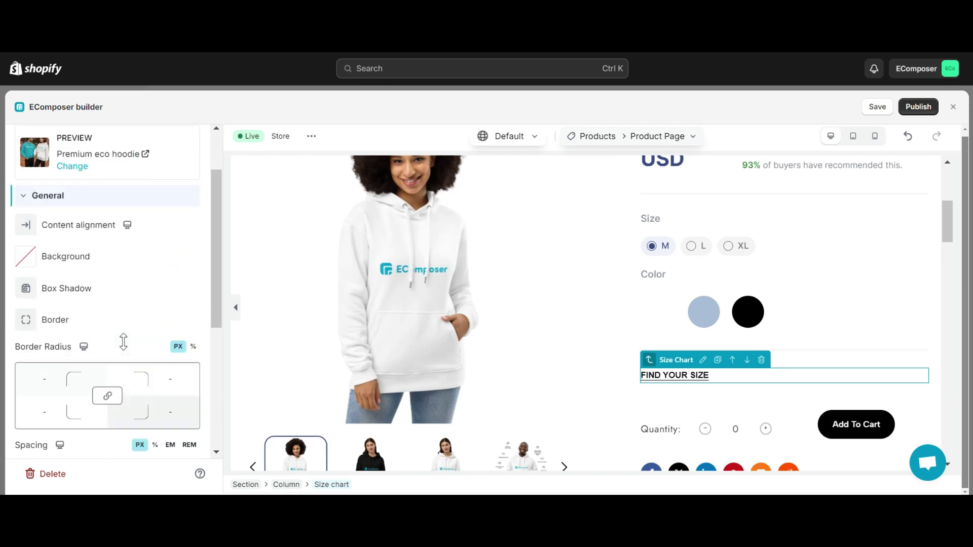
left_click(113, 195)
Inspect the Button and Heading style sections, leaving Button expanded.
left_click(78, 330)
scroll(100, 380, "down", 3)
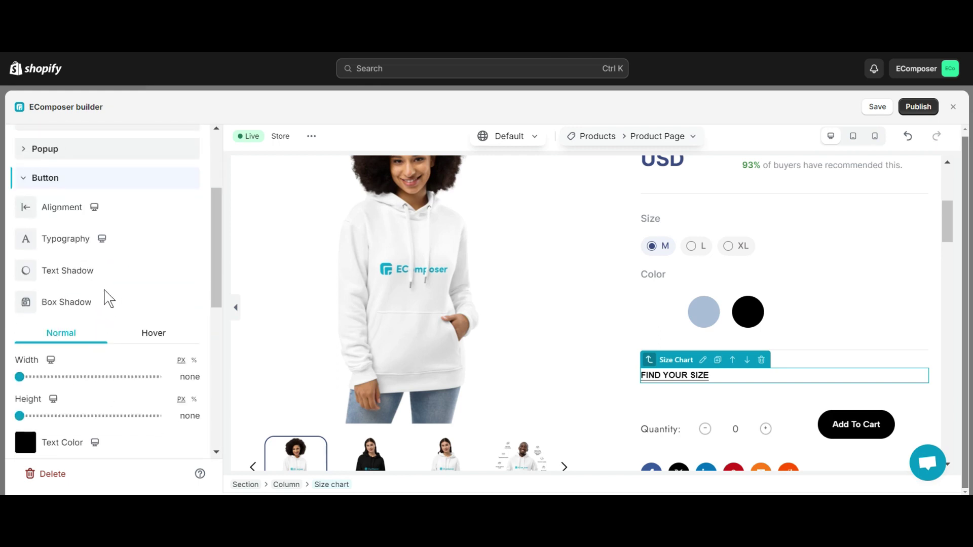
scroll(99, 355, "down", 6)
scroll(108, 304, "up", 8)
left_click(116, 260)
left_click(81, 385)
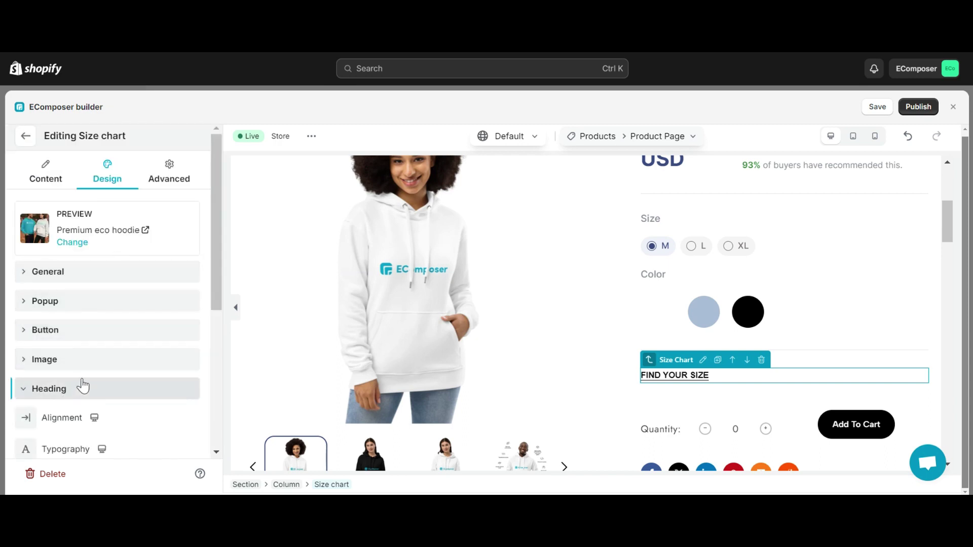
scroll(102, 337, "down", 3)
scroll(102, 322, "down", 2)
scroll(102, 322, "up", 6)
left_click(68, 390)
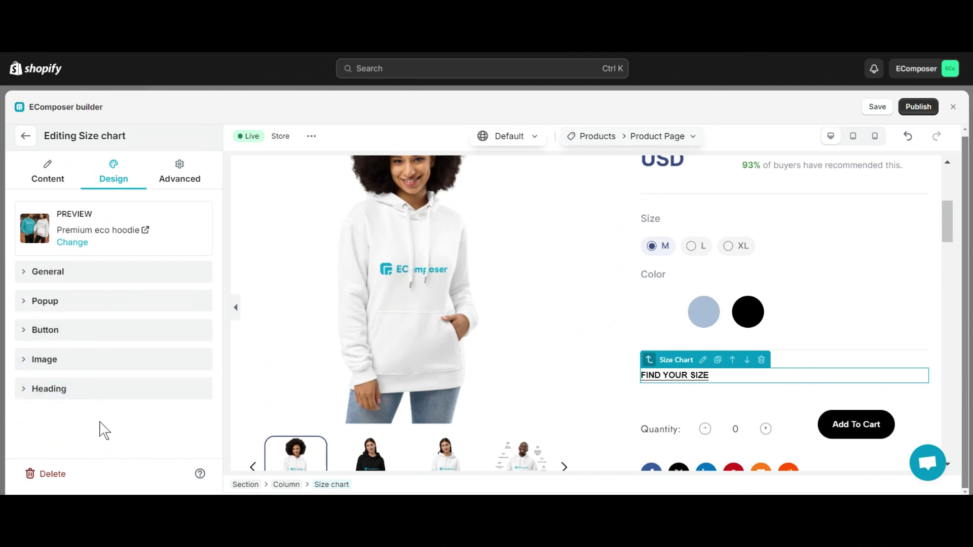
left_click(60, 331)
scroll(70, 318, "down", 2)
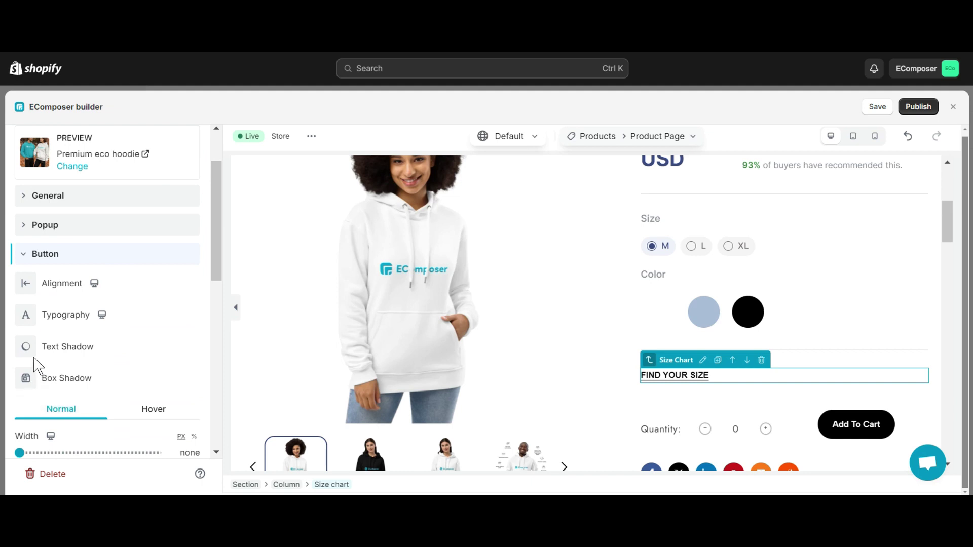
Set the button typography to Poppins, 16 px, Normal style.
left_click(34, 319)
left_click(137, 263)
left_click(140, 226)
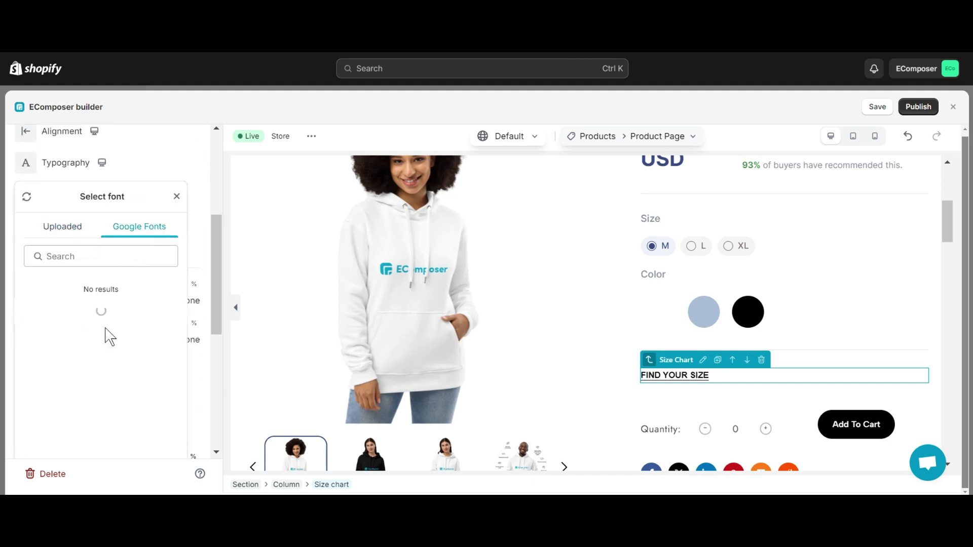
left_click(152, 280)
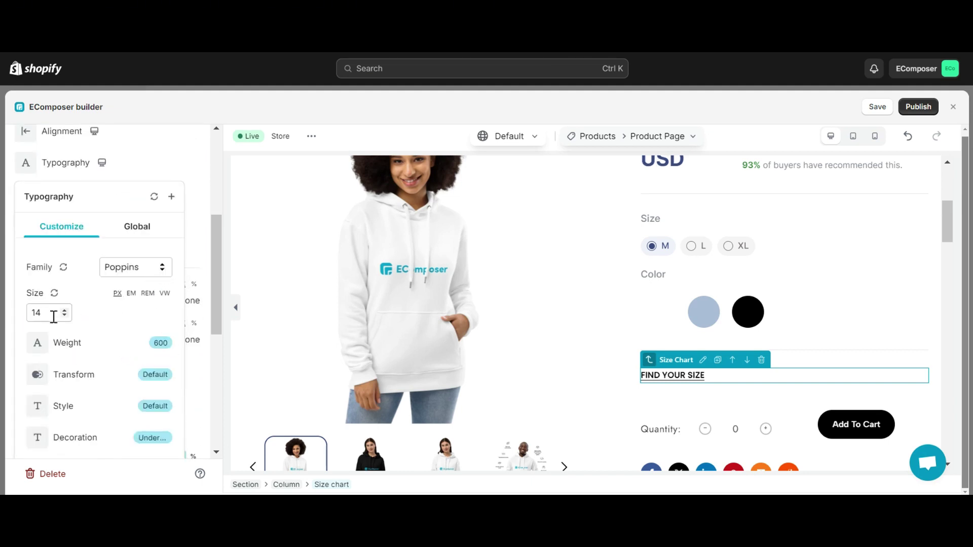
type("20")
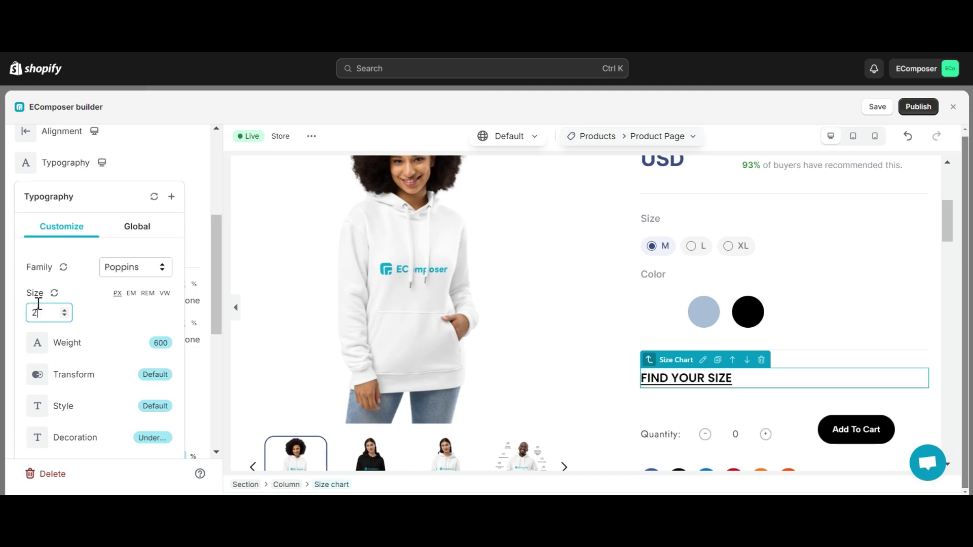
key("BackSpace")
type("16")
left_click(37, 406)
left_click(72, 330)
scroll(76, 386, "down", 4)
left_click(172, 197)
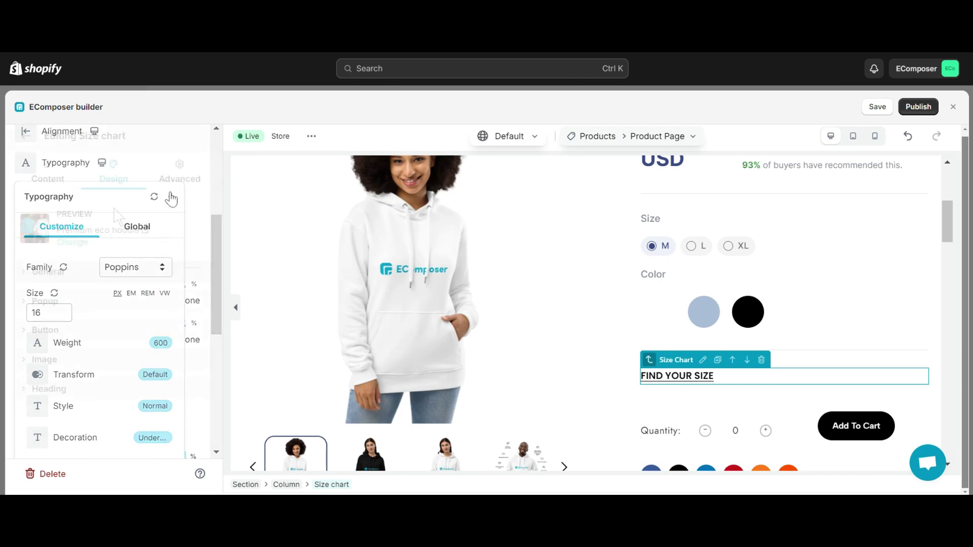
Make the button text grey #898D95, turning black on hover.
scroll(102, 341, "down", 5)
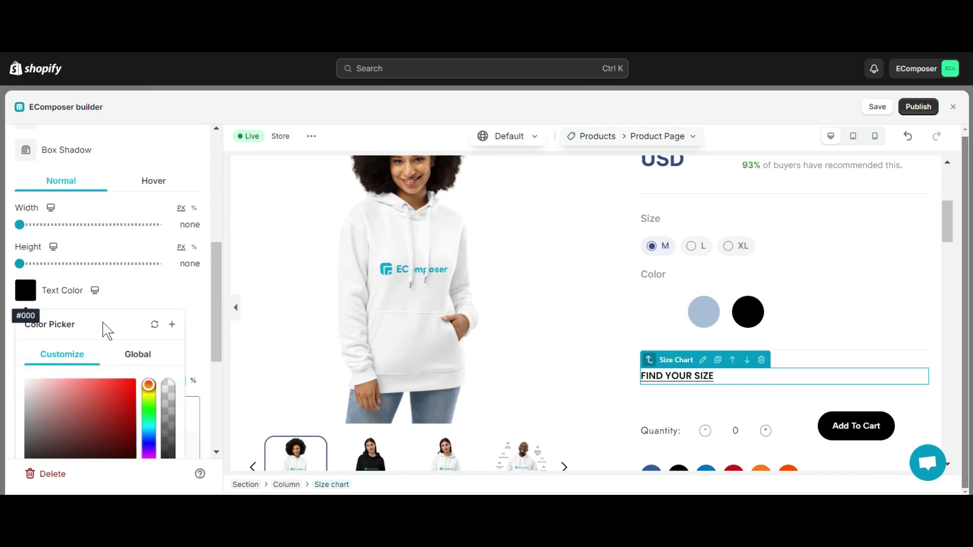
left_click_drag(76, 267, 28, 269)
type("#898D95")
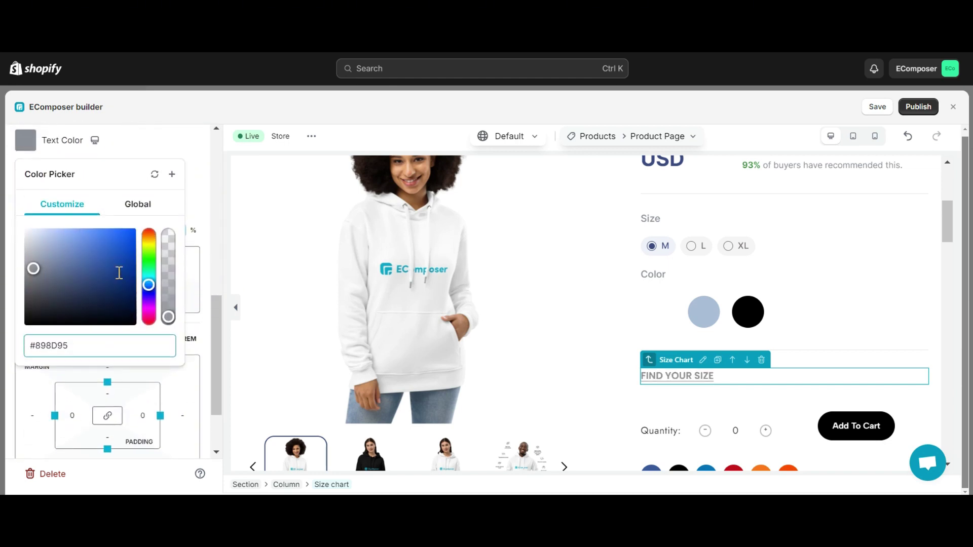
key("Escape")
left_click(26, 294)
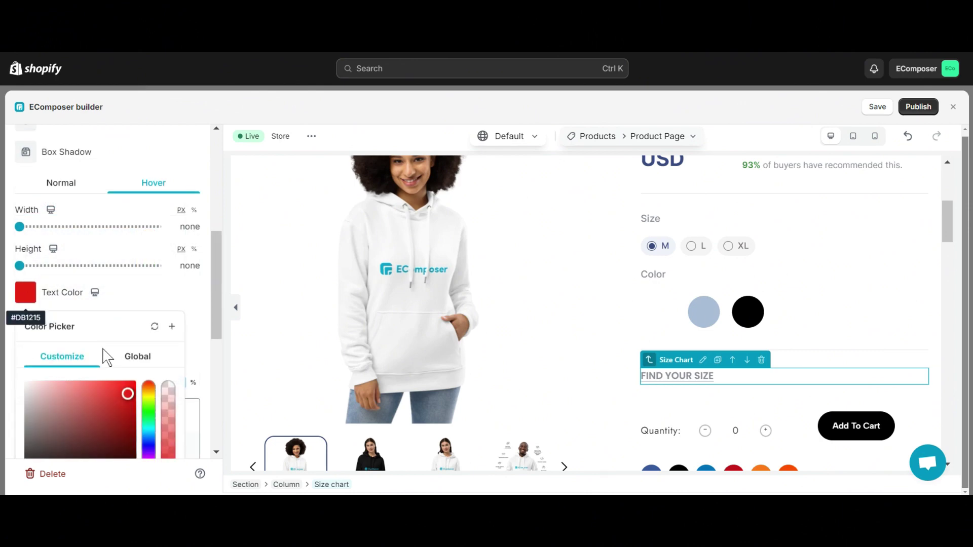
left_click_drag(57, 388, 25, 401)
left_click(202, 278)
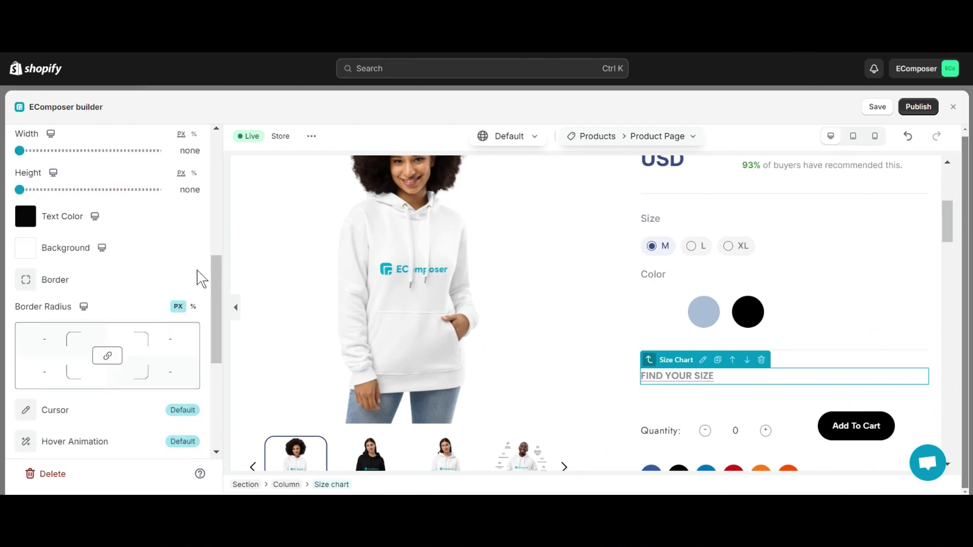
scroll(627, 398, "up", 1)
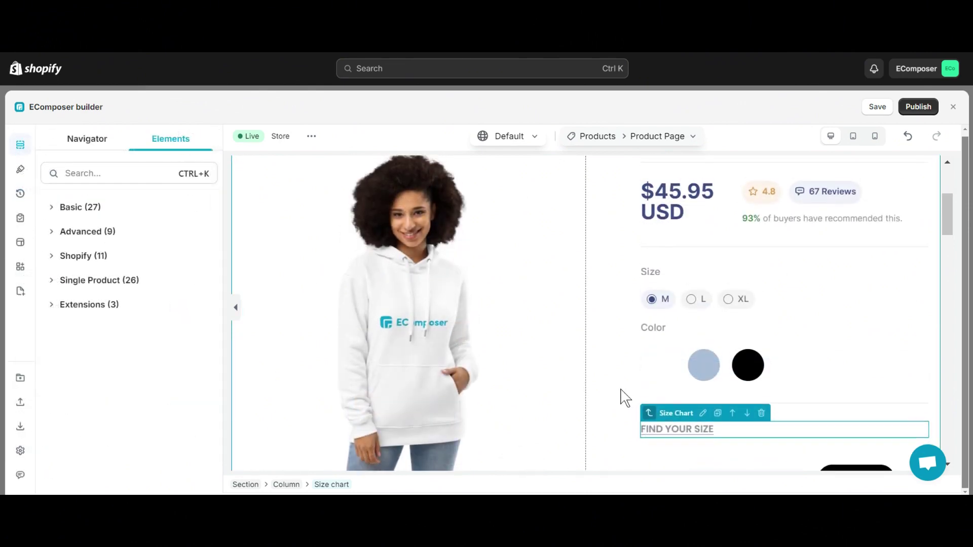
Save and publish the Product Page template, then view the live Premium eco hoodie page.
left_click(877, 108)
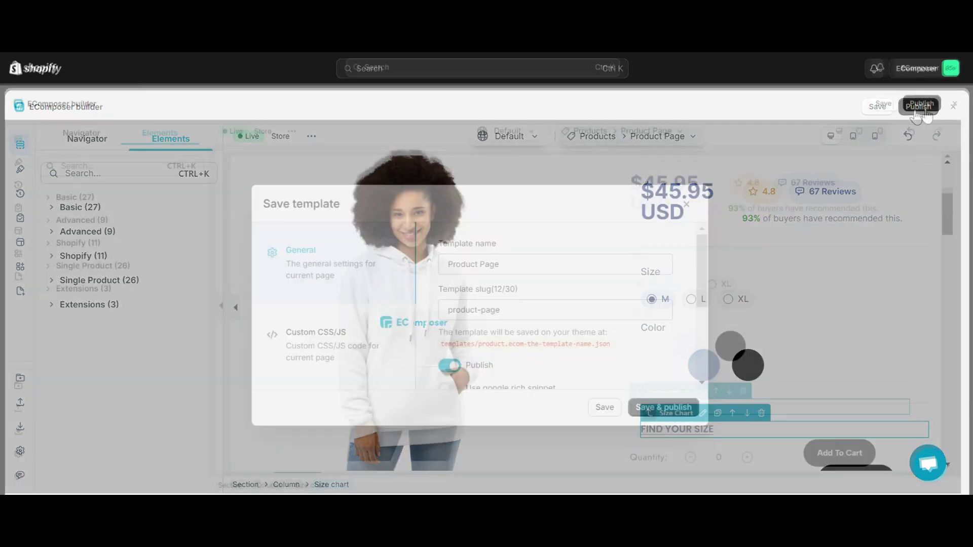
left_click(670, 408)
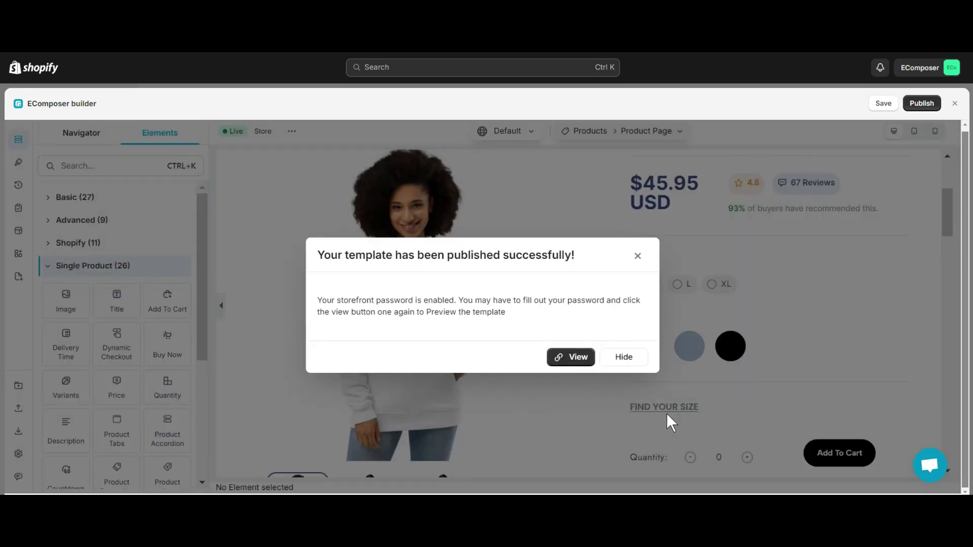
left_click(578, 361)
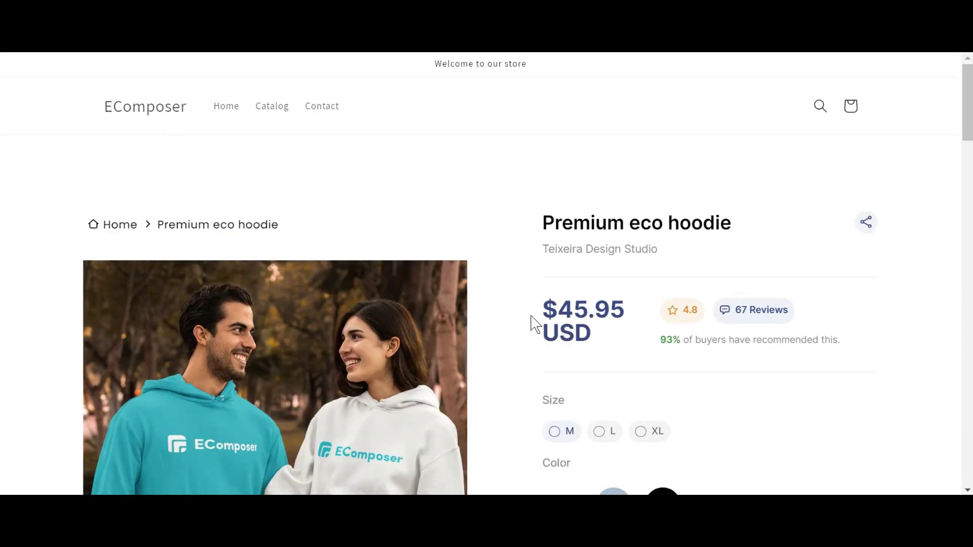
Scroll down the live product page and open the FIND YOUR SIZE size chart popup.
scroll(530, 321, "down", 2)
scroll(464, 181, "down", 2)
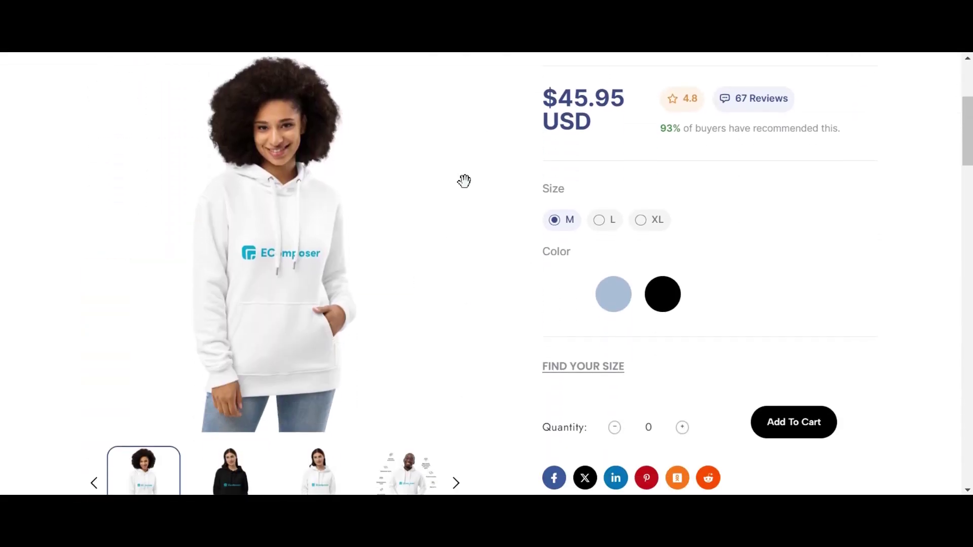
left_click(578, 364)
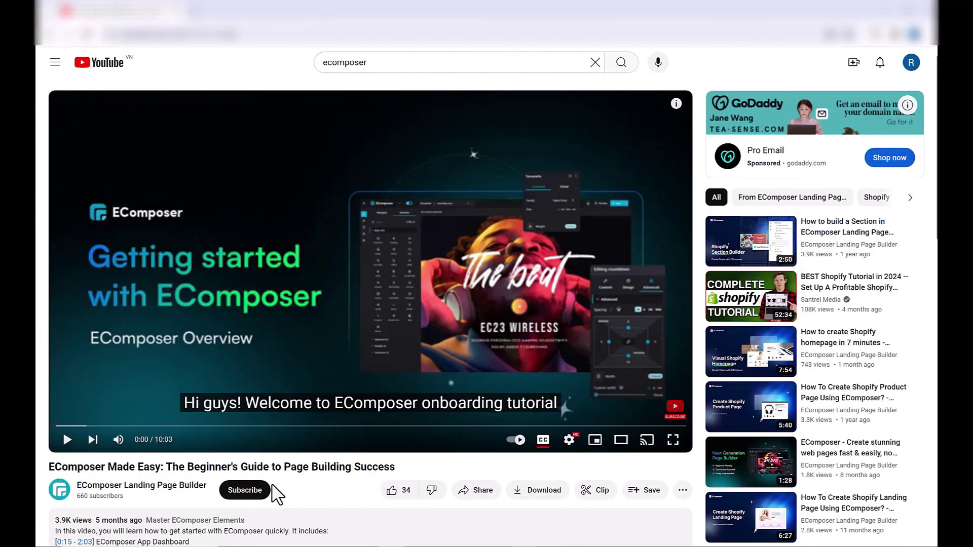
Like the EComposer video, subscribe to its channel, and open the description's Shopify free-trial link.
left_click(392, 489)
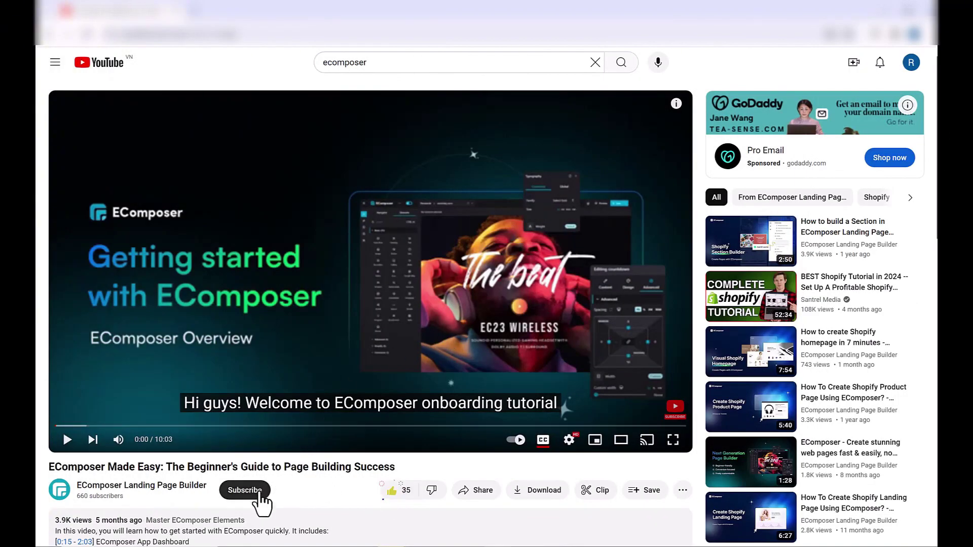
left_click(256, 490)
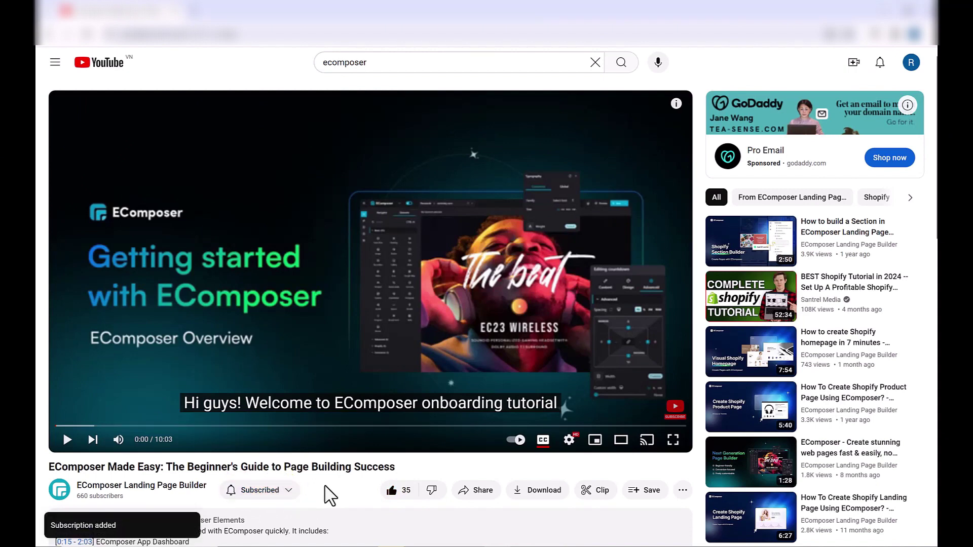
scroll(370, 496, "down", 4)
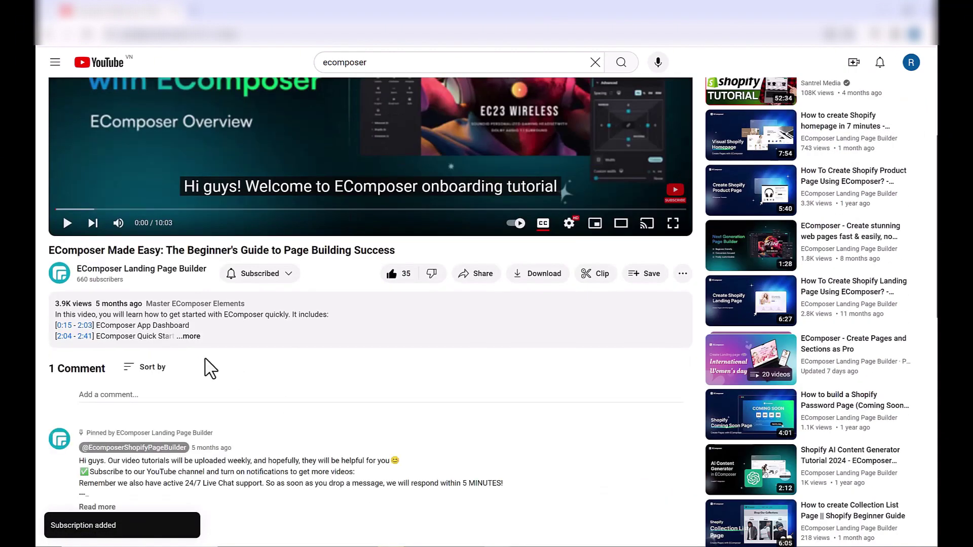
left_click(192, 337)
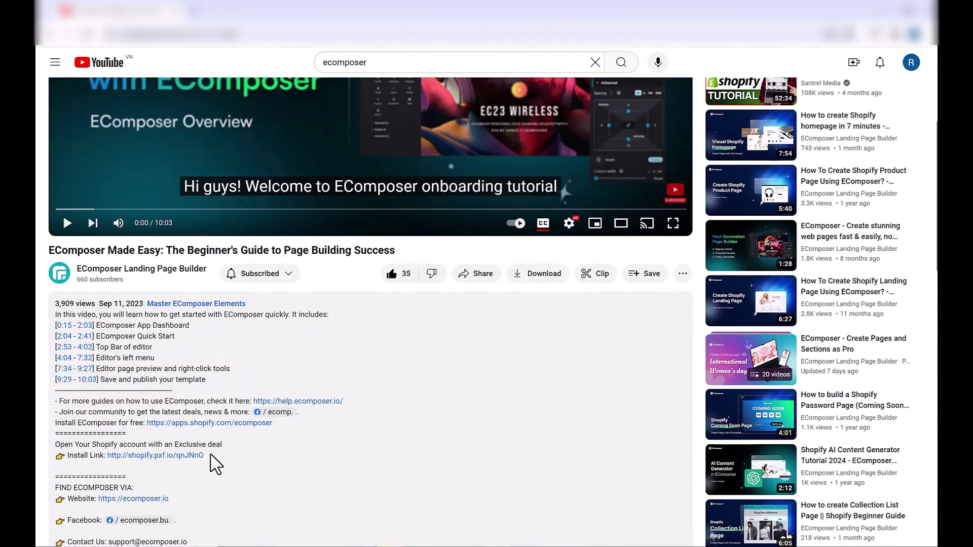
left_click(196, 457)
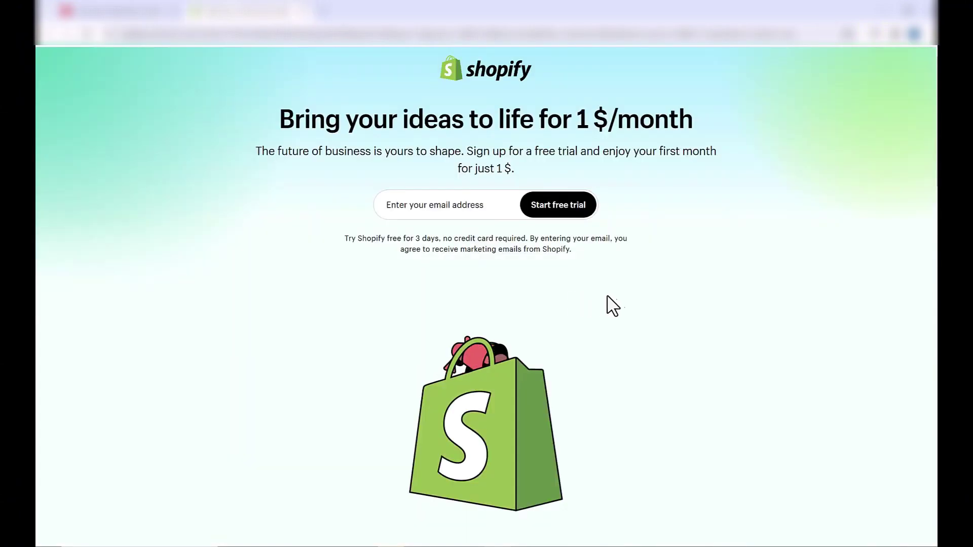